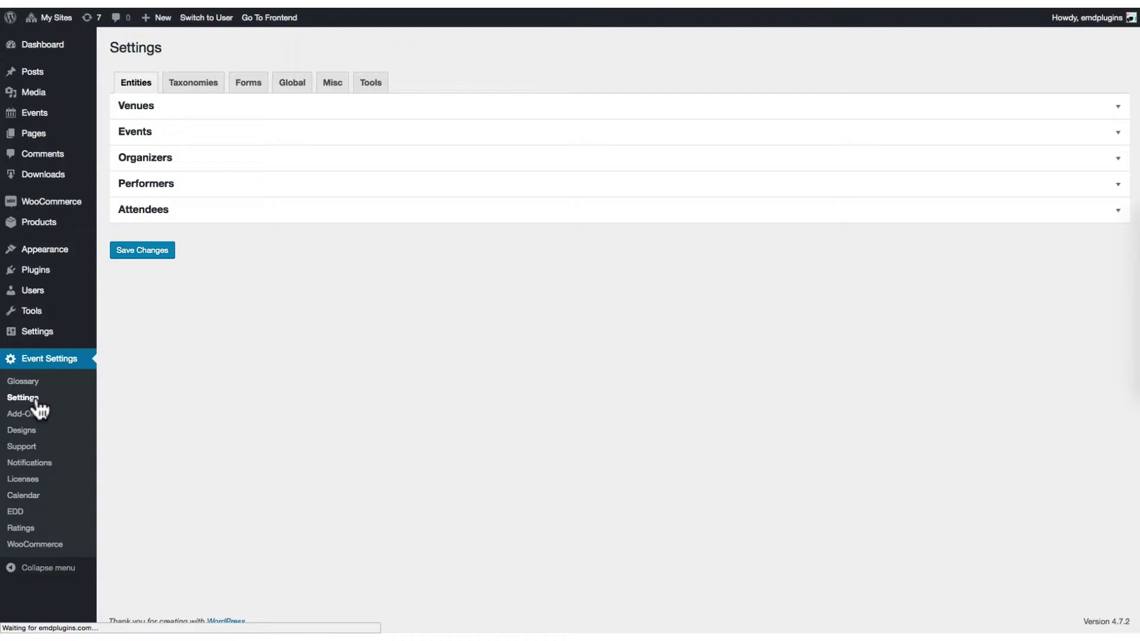
# Step: Expand Venues and review its Single and Archive Right Sidebar template choices, leaving them unchanged
pyautogui.click(170, 114)
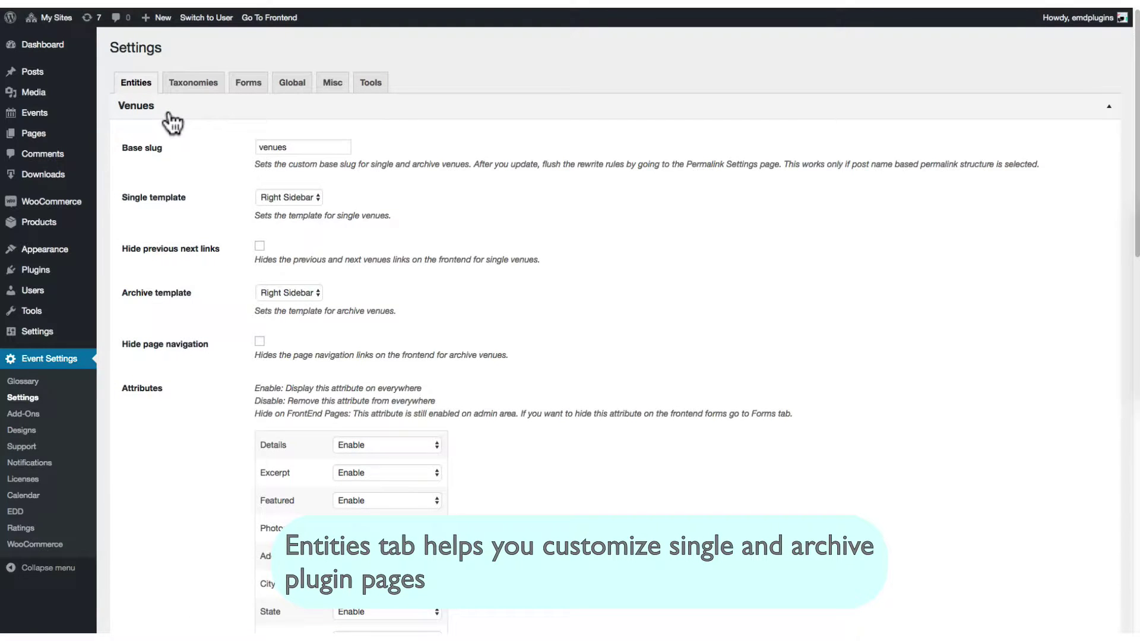
pyautogui.scroll(-3, 173, 277)
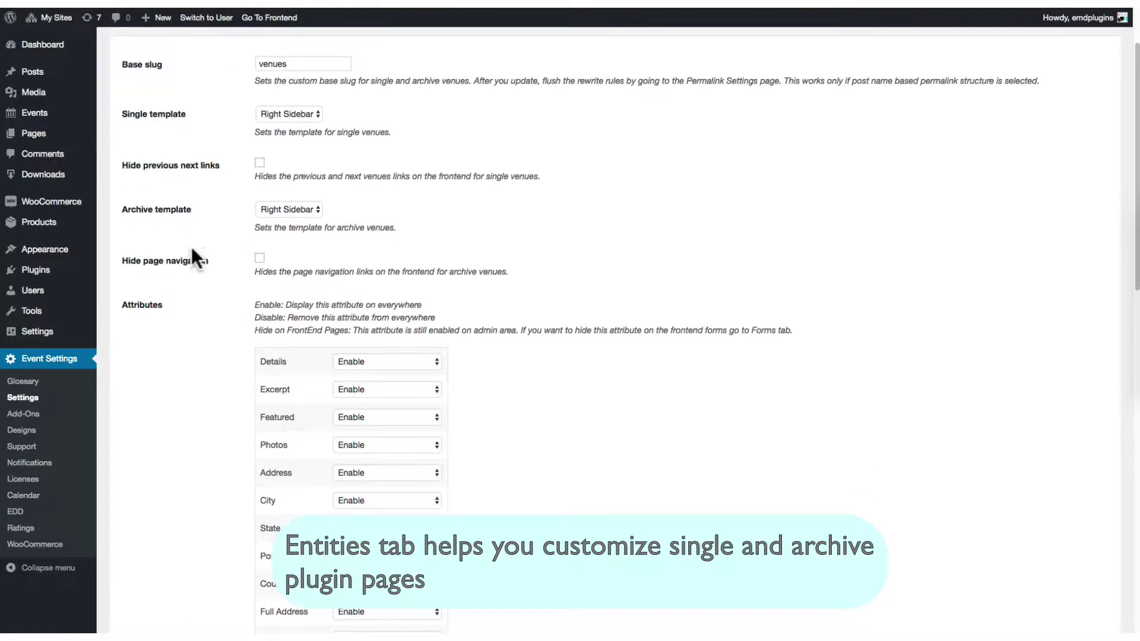
pyautogui.click(294, 113)
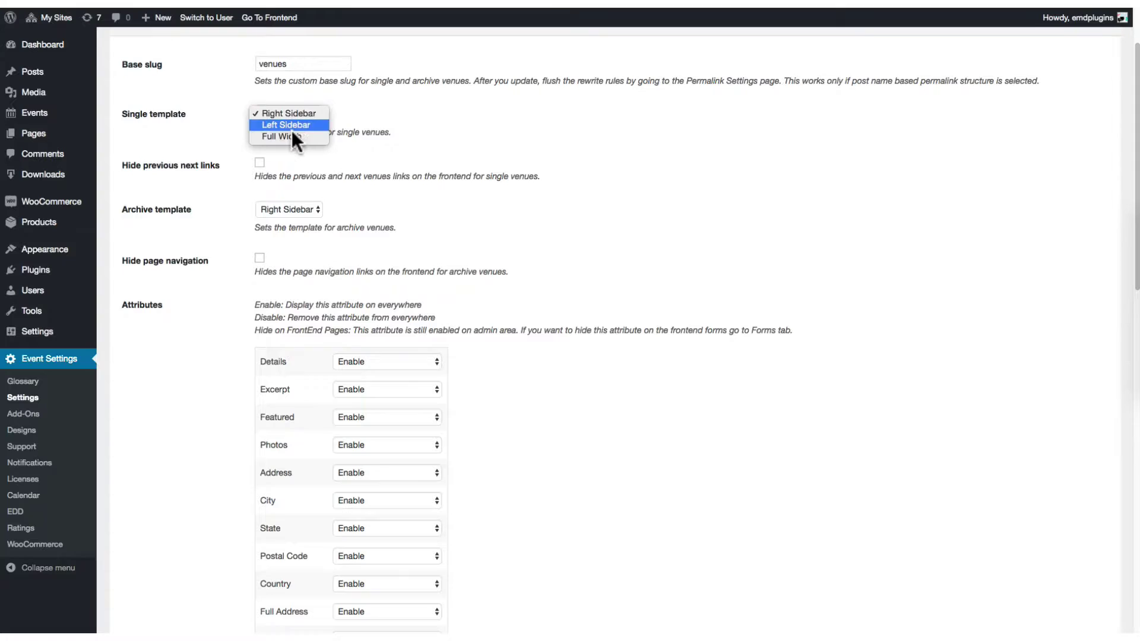
pyautogui.click(322, 181)
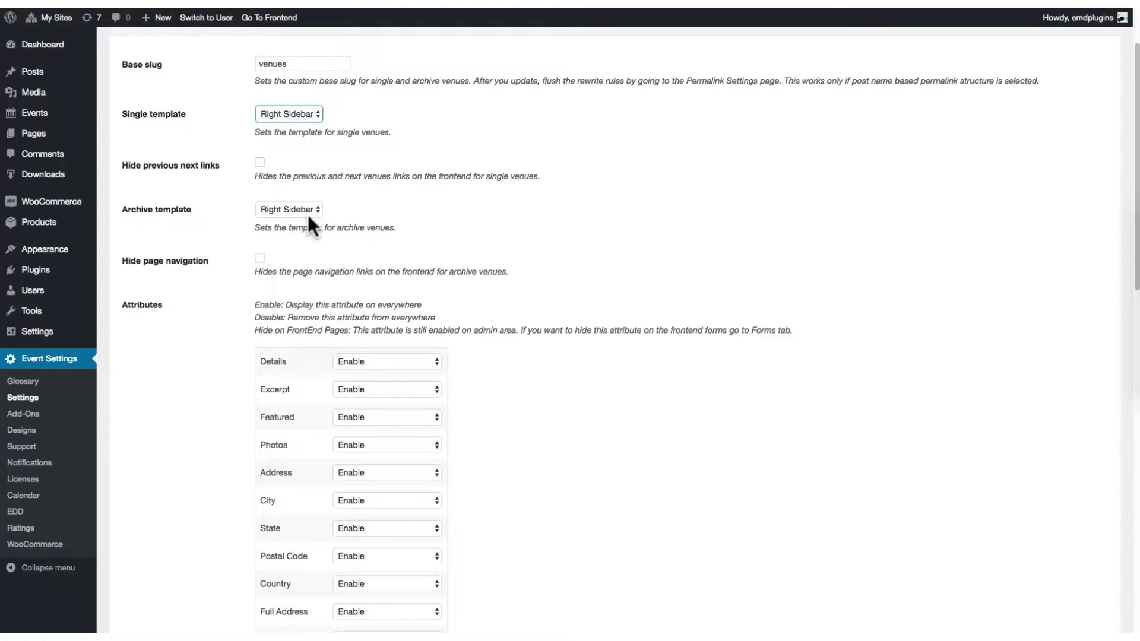
pyautogui.click(279, 209)
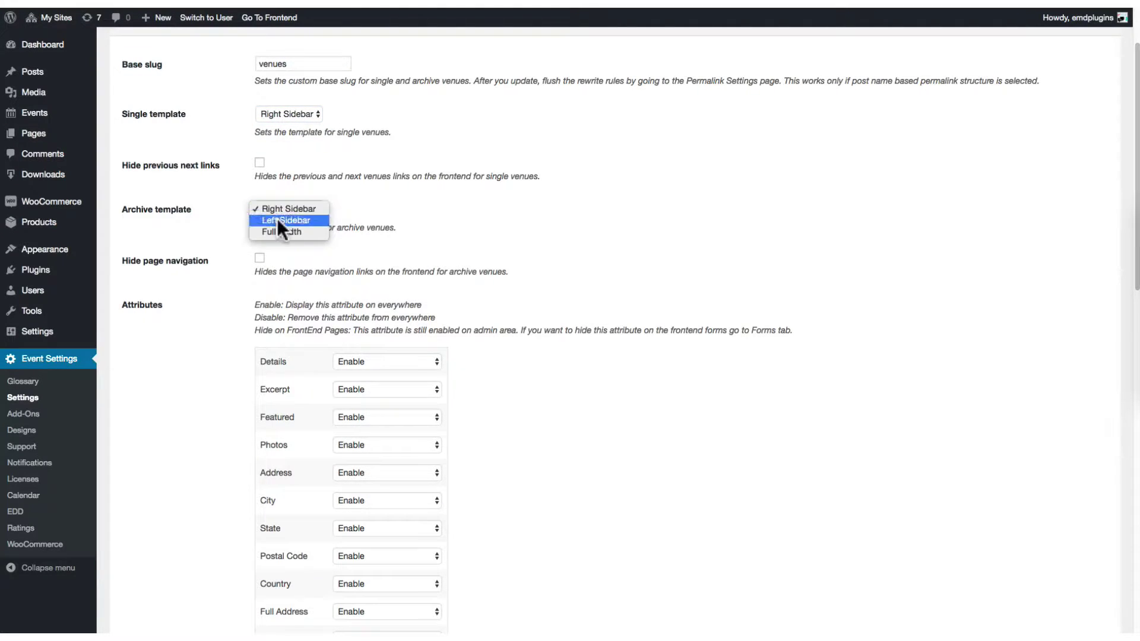
pyautogui.click(196, 290)
# Step: Check the Venues Details attribute display choices, keeping it set to Enable
pyautogui.scroll(-4, 195, 290)
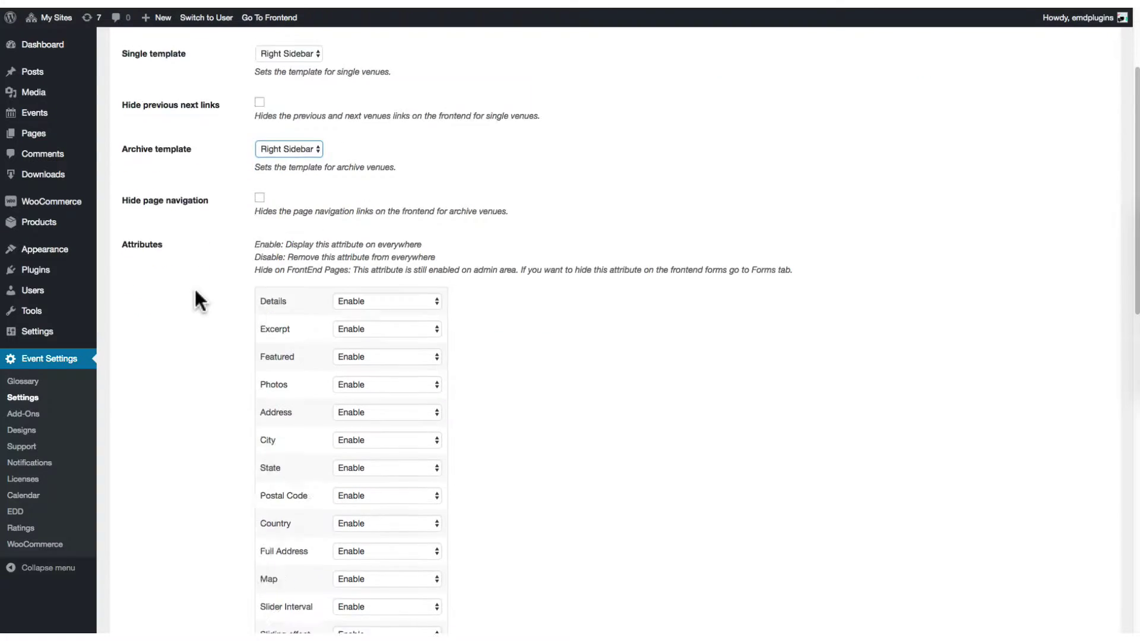
pyautogui.click(409, 133)
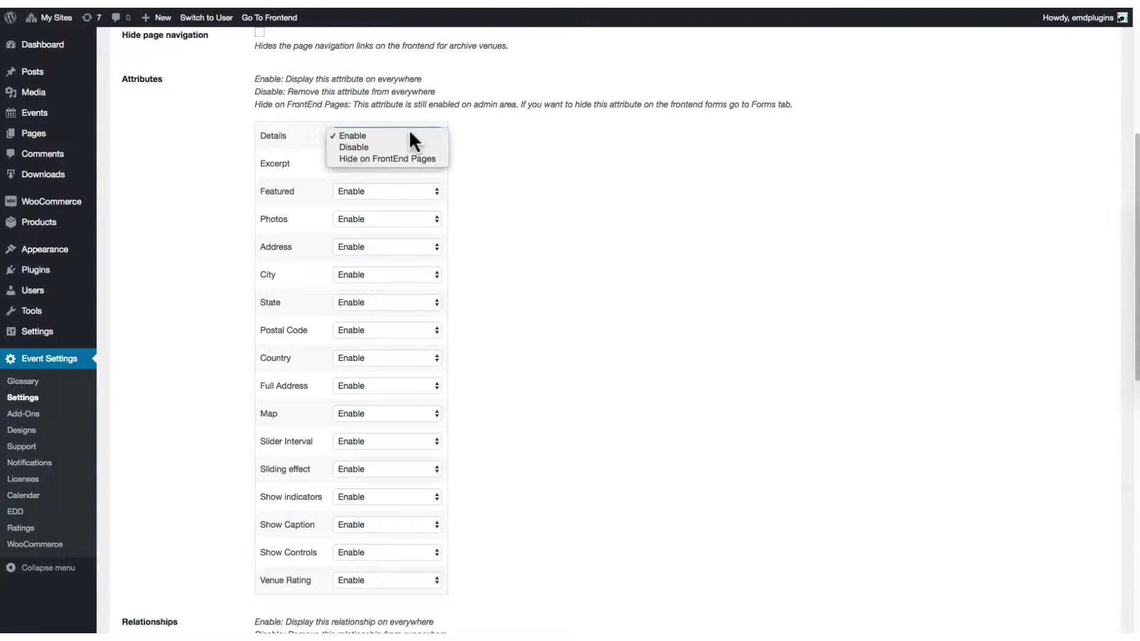
pyautogui.click(410, 133)
pyautogui.scroll(-6, 496, 305)
pyautogui.scroll(-4, 498, 304)
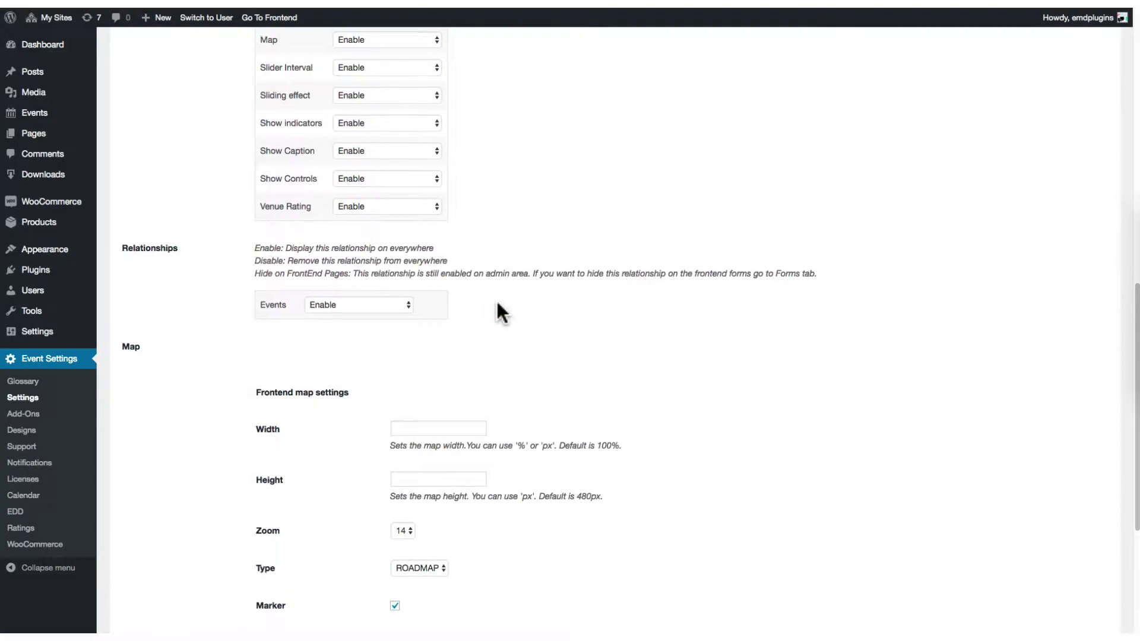
pyautogui.scroll(12, 496, 298)
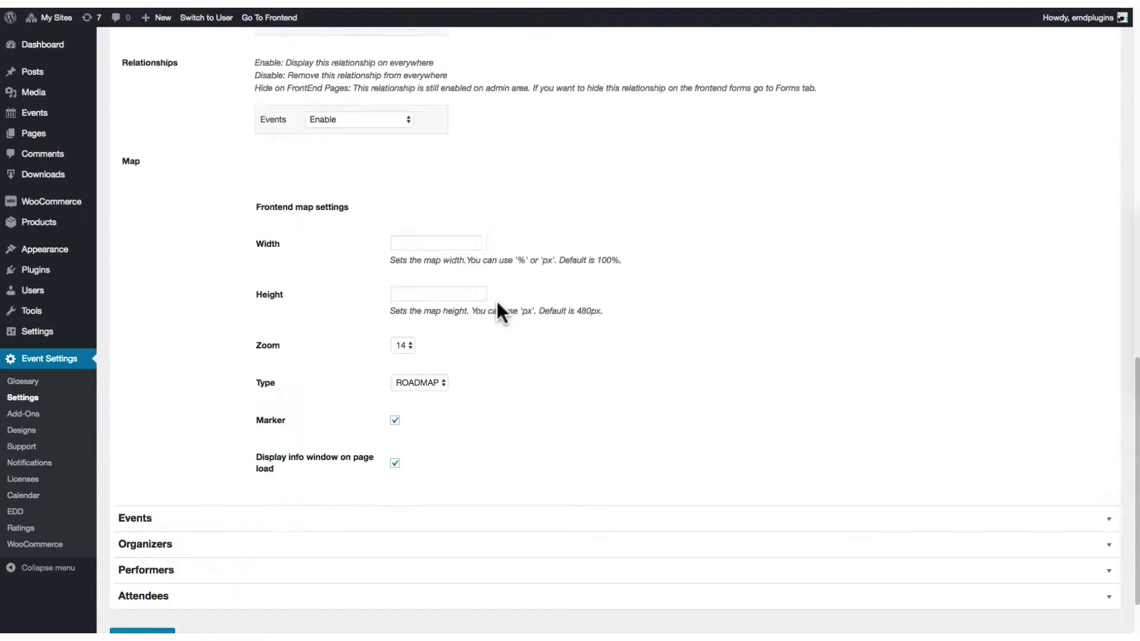
# Step: Expand the Categories (wpee_event_cat) and Tags (wpee_event_tag) taxonomy sections without changing any options
pyautogui.click(193, 95)
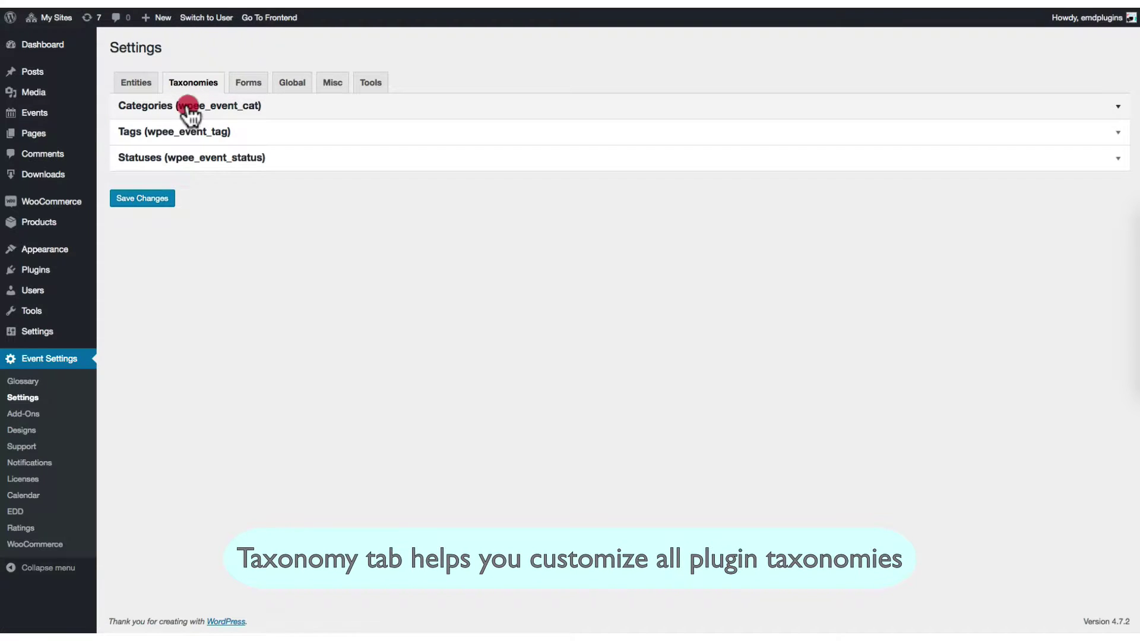
pyautogui.click(186, 105)
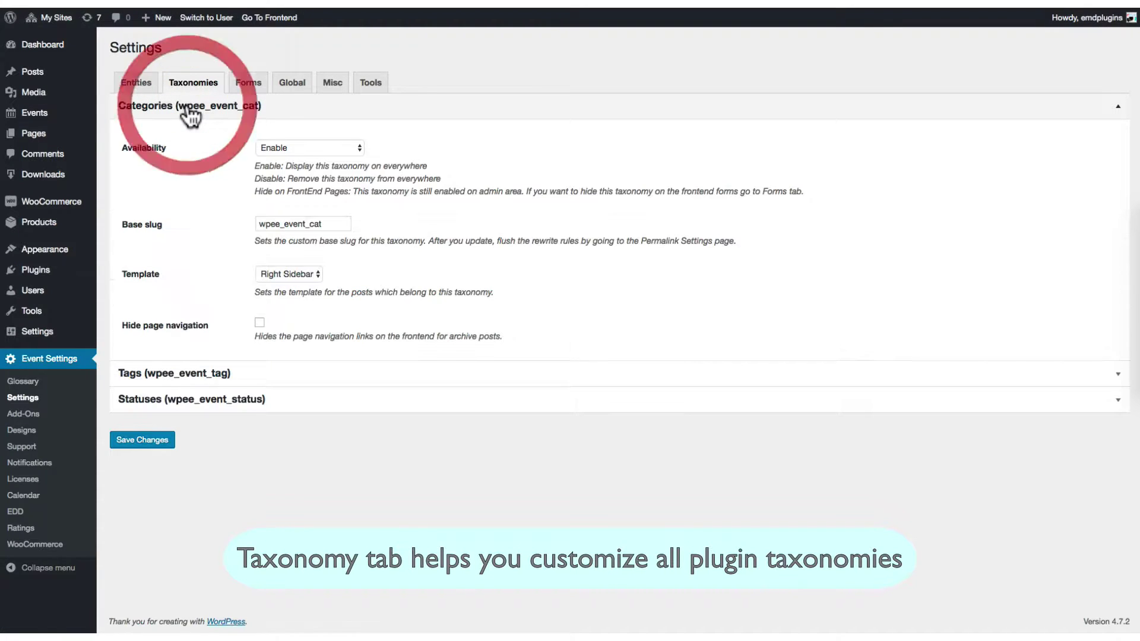
pyautogui.click(176, 372)
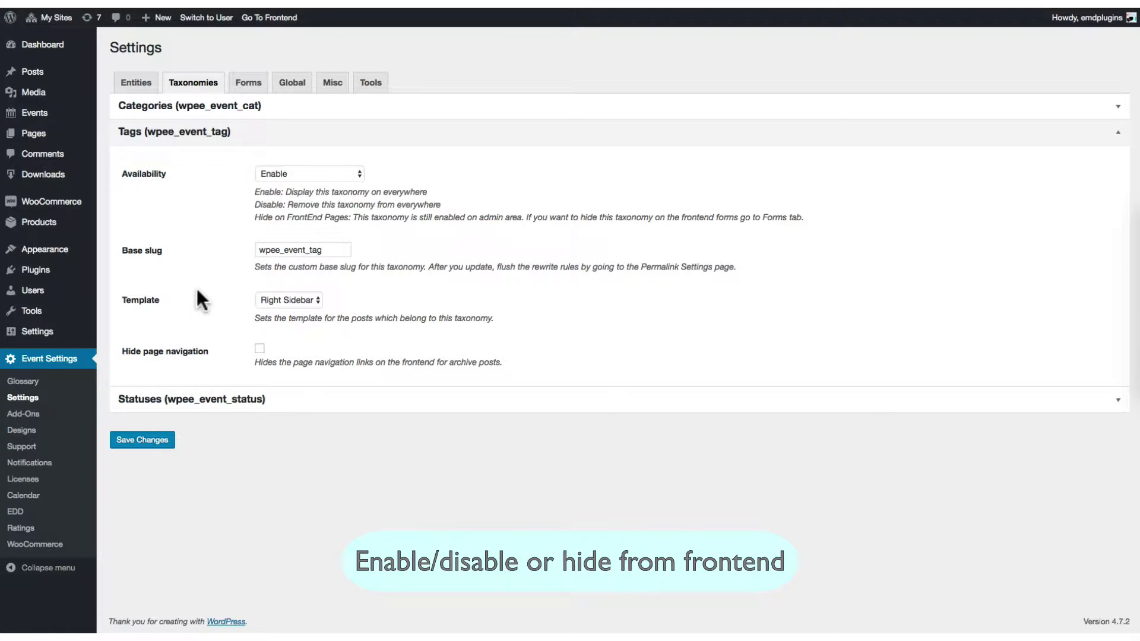
pyautogui.click(243, 86)
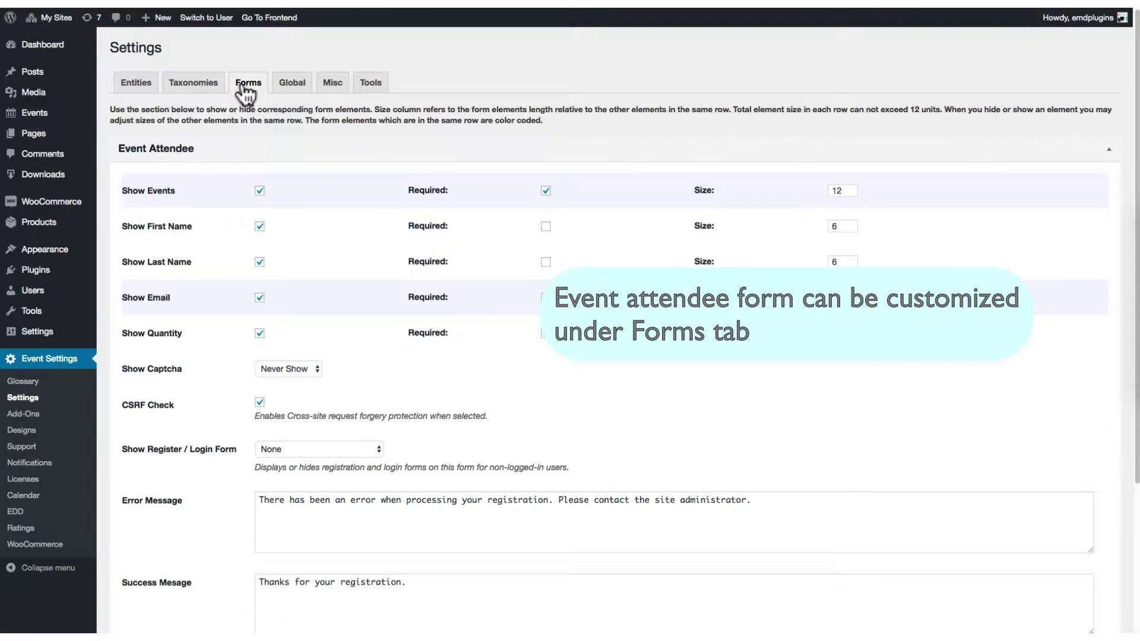
# Step: Review the Event Attendee form fields, keeping Show Register / Login Form set to None
pyautogui.scroll(-5, 178, 352)
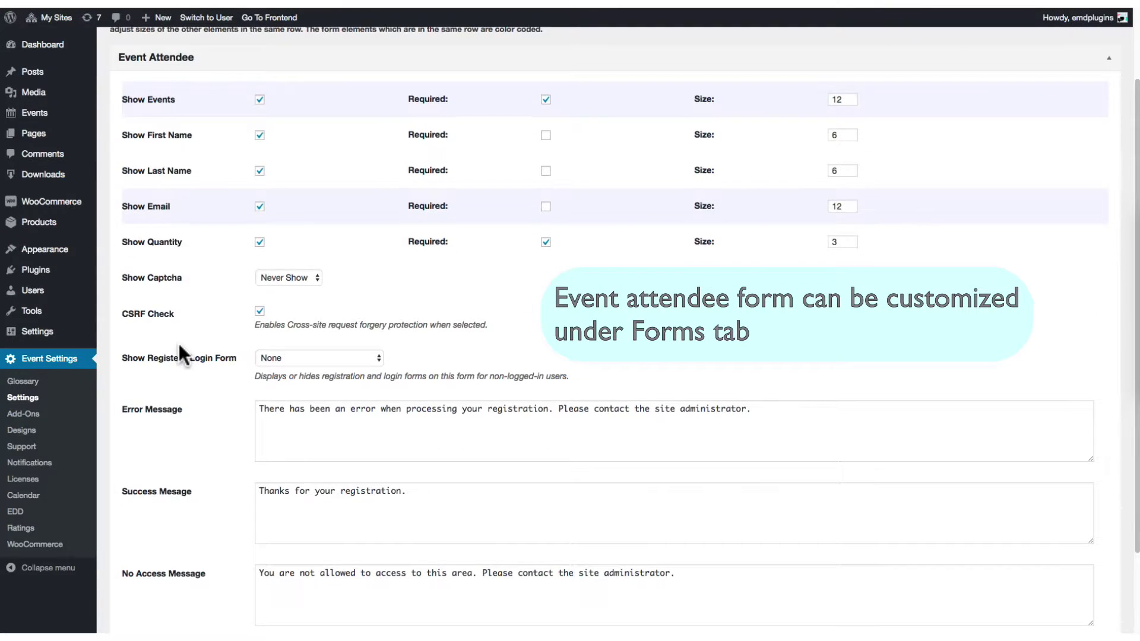
pyautogui.scroll(-1, 182, 337)
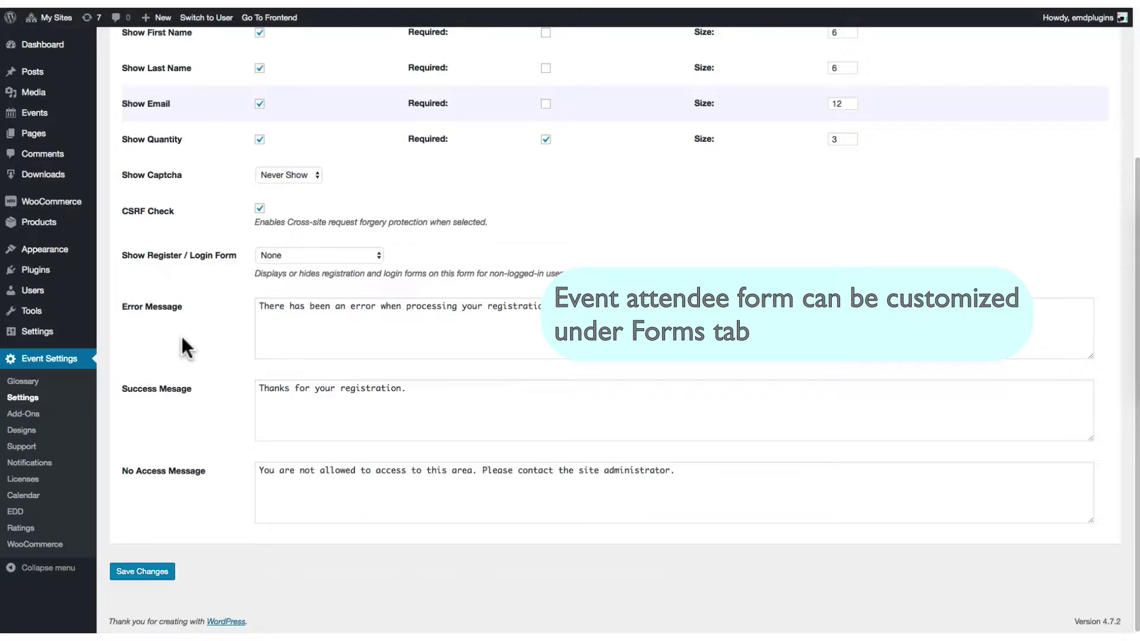
pyautogui.scroll(5, 181, 338)
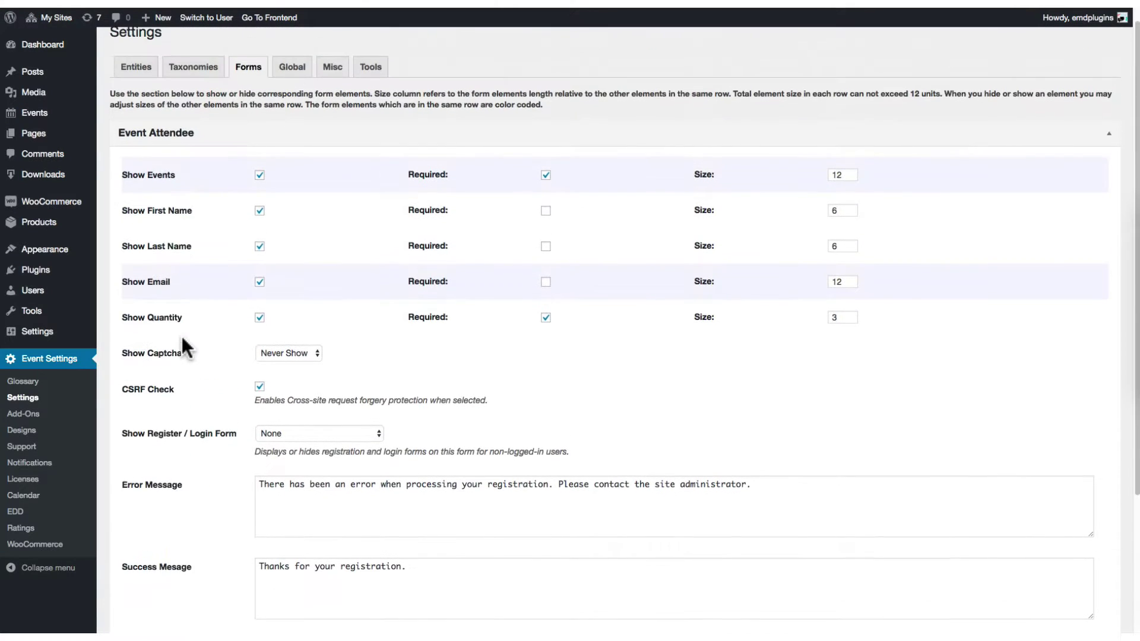
pyautogui.scroll(1, 181, 344)
pyautogui.click(348, 446)
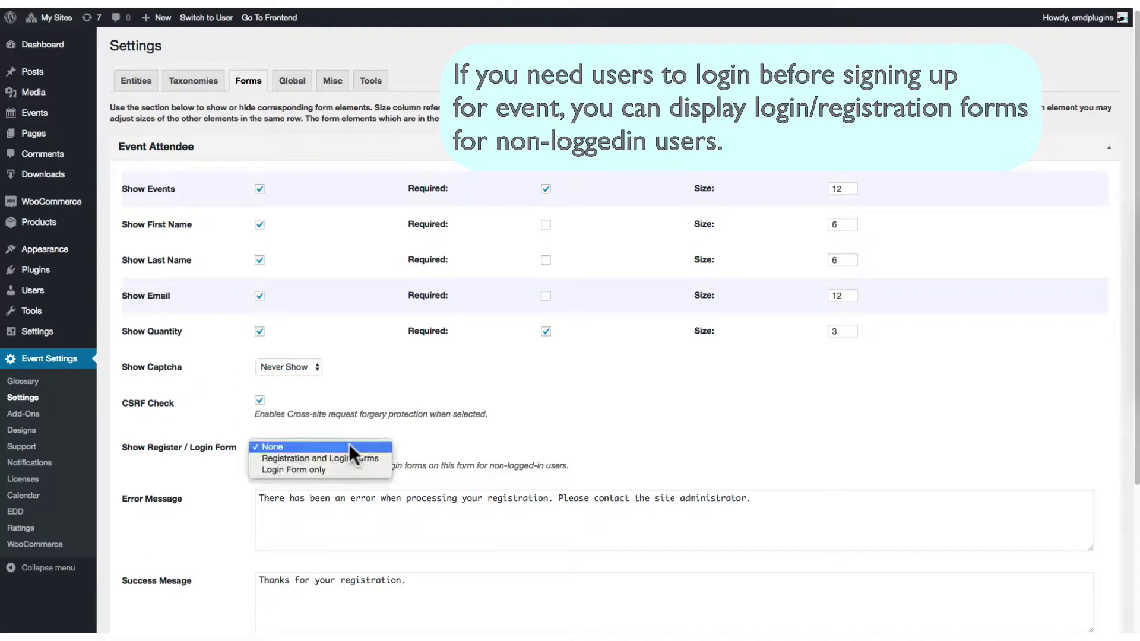
pyautogui.click(348, 446)
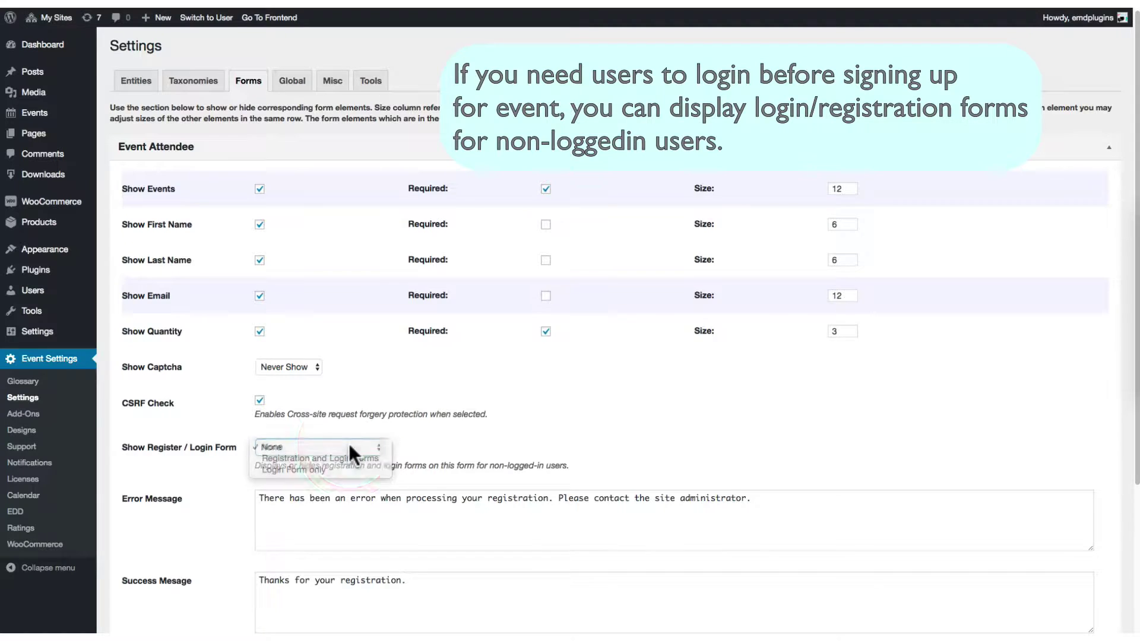
pyautogui.scroll(-5, 352, 440)
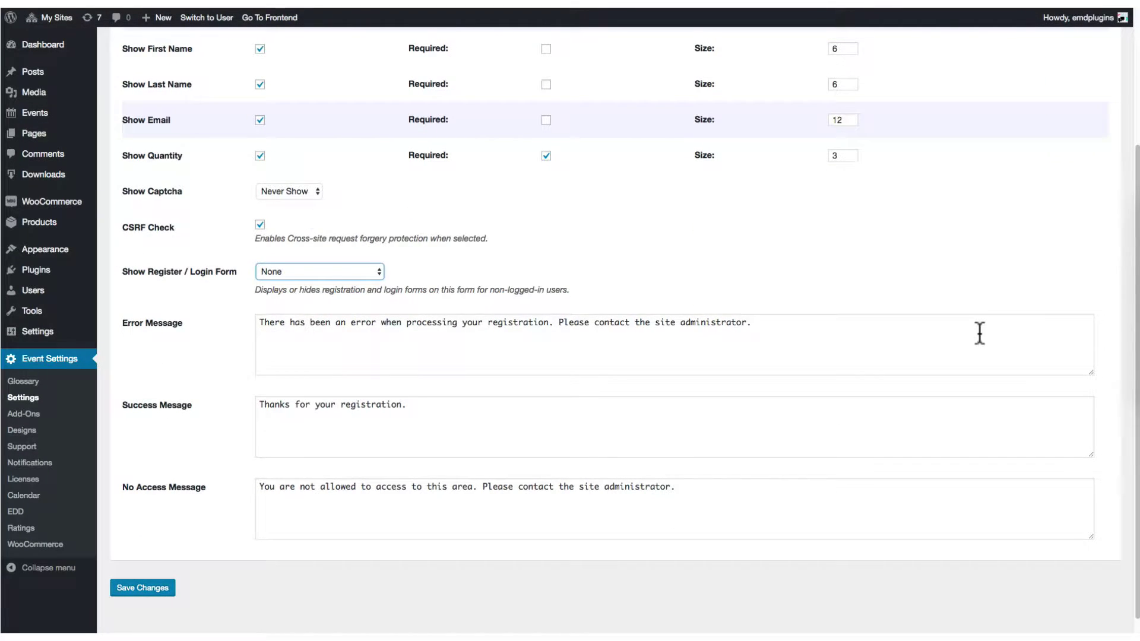
pyautogui.scroll(5, 980, 332)
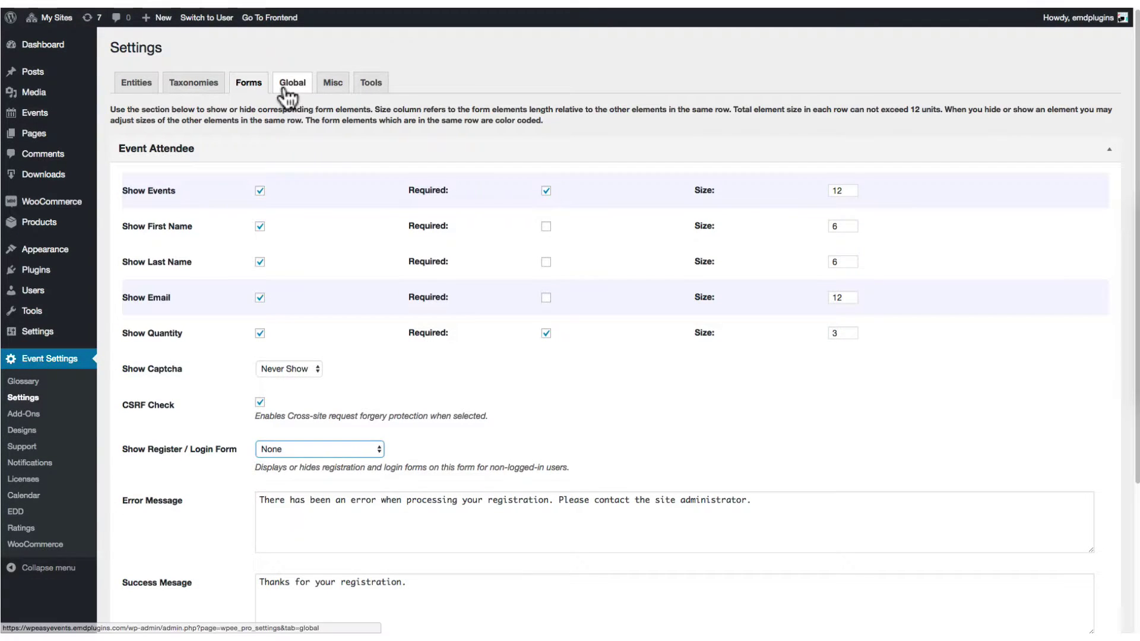
# Step: Review the Global settings, then view the Misc Google Maps API key and Bootstrap options
pyautogui.click(287, 97)
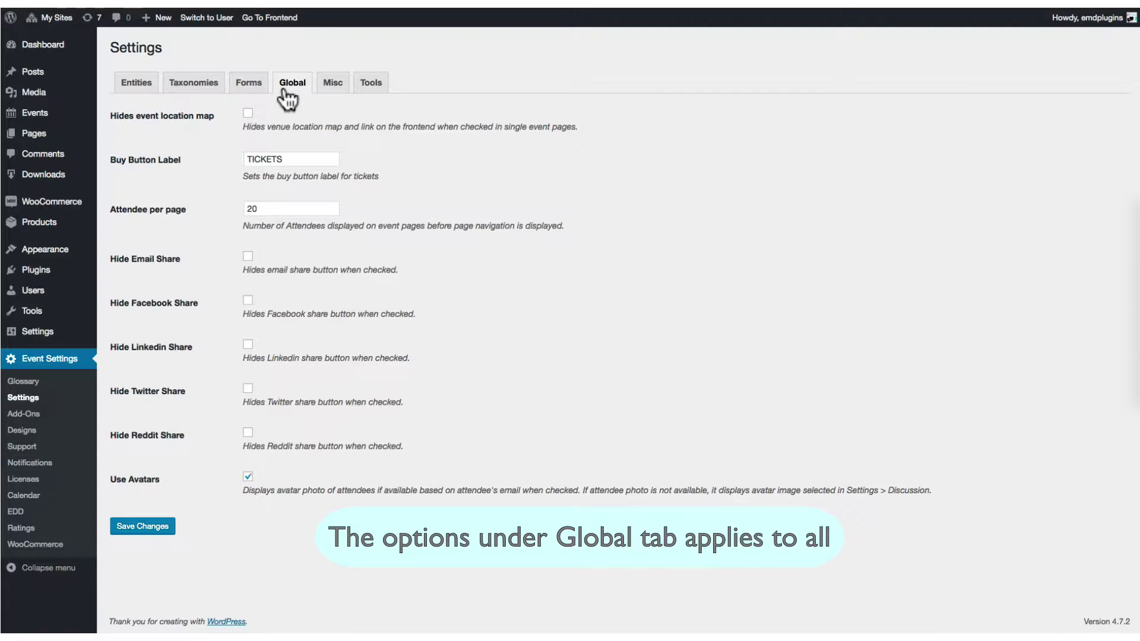
pyautogui.click(334, 86)
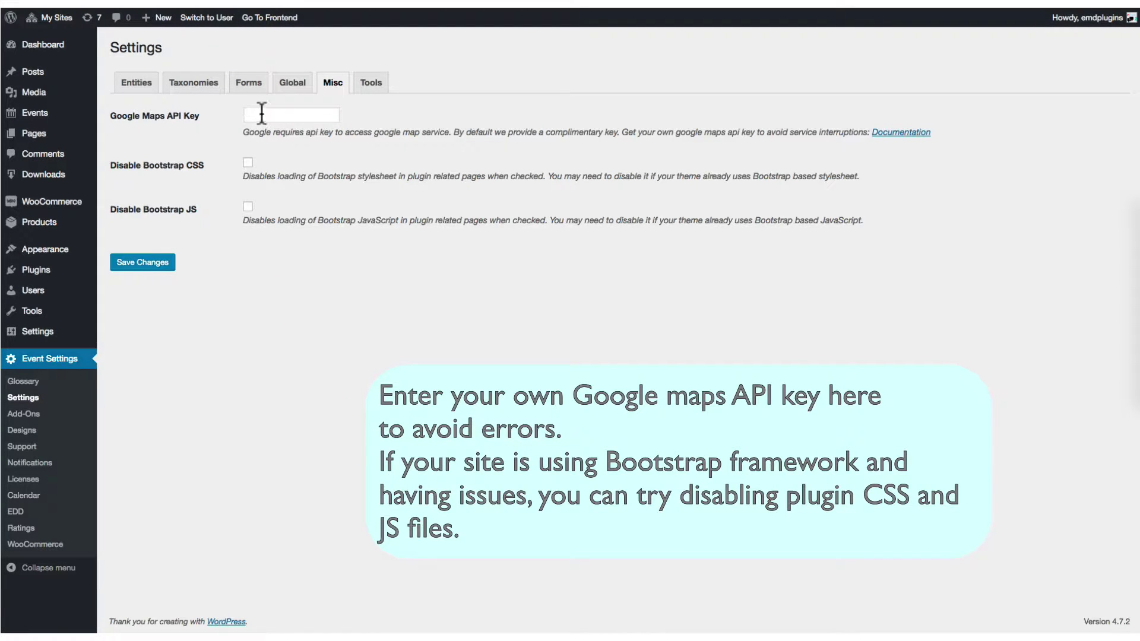
# Step: Save the event settings from the Tools tab with all its options left unchanged
pyautogui.click(370, 86)
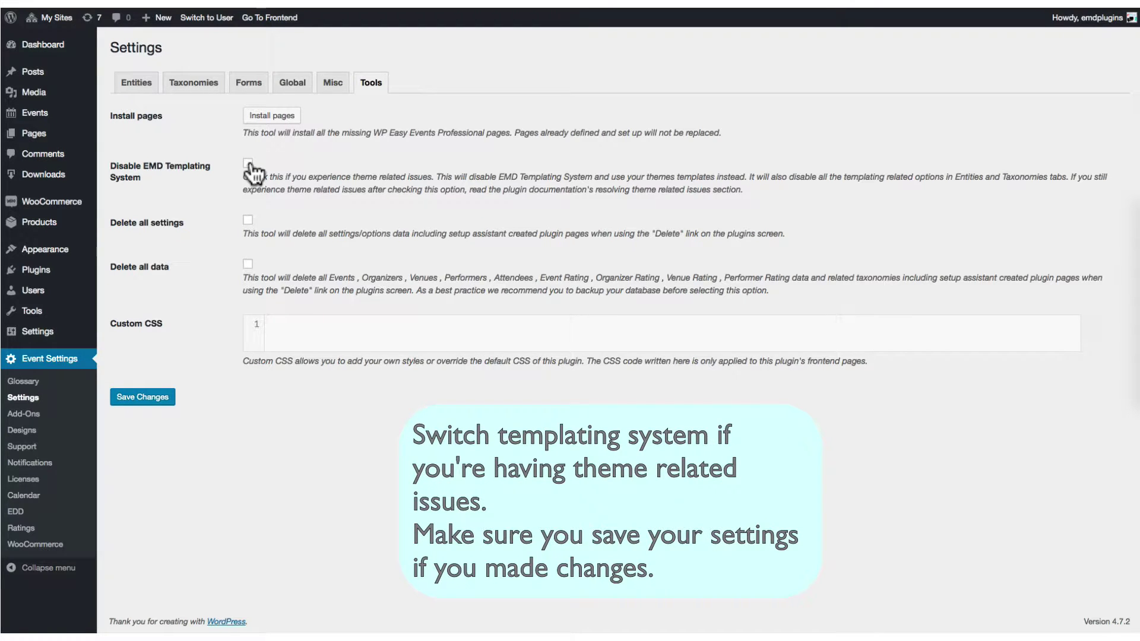
pyautogui.click(147, 399)
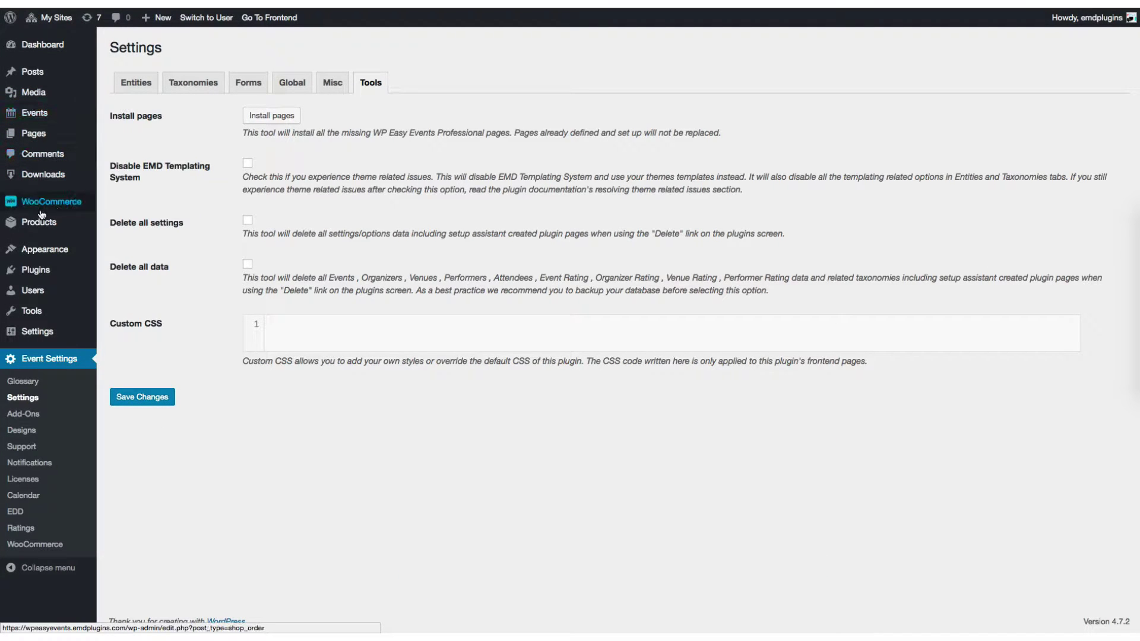
pyautogui.moveTo(42, 257)
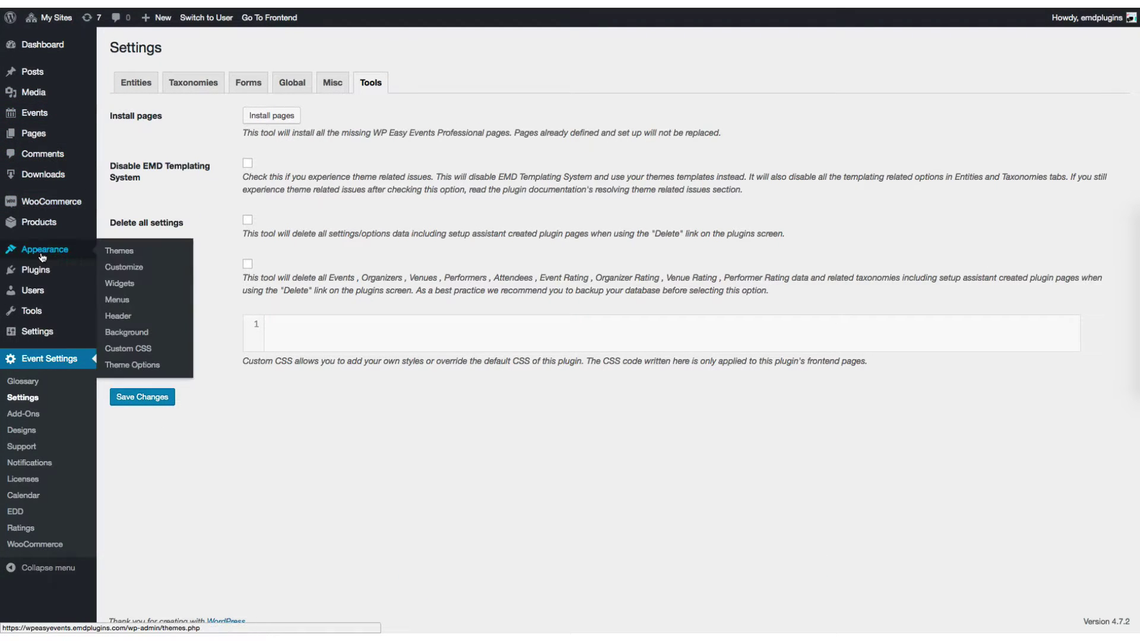
# Step: Open Appearance > Widgets to see the Featured, Ongoing and Upcoming Events widgets
pyautogui.click(120, 287)
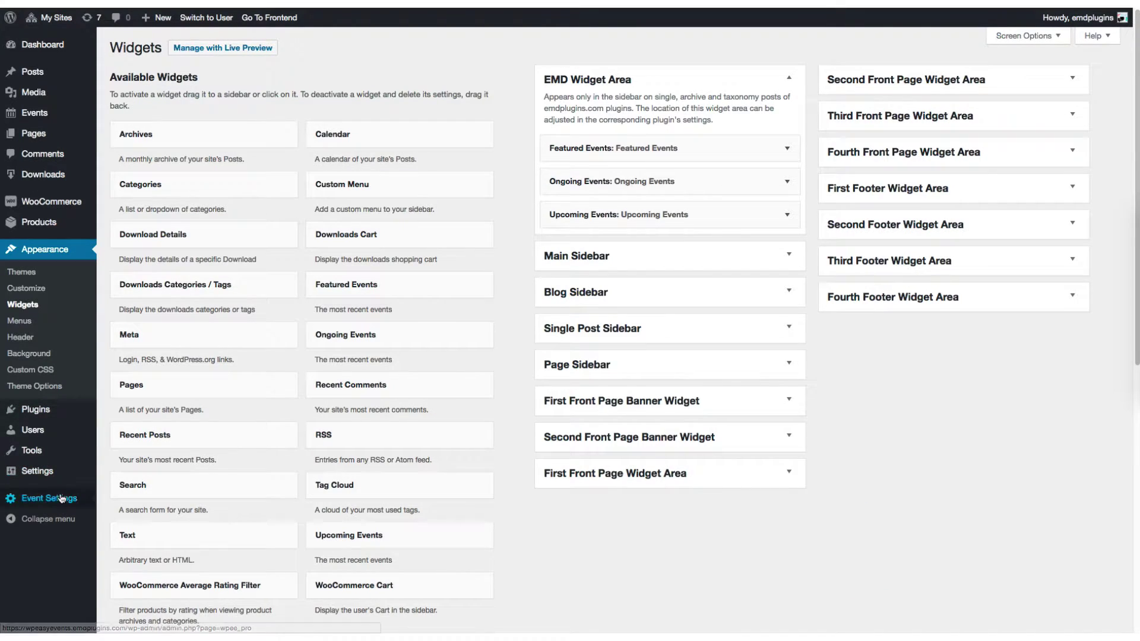
pyautogui.moveTo(73, 501)
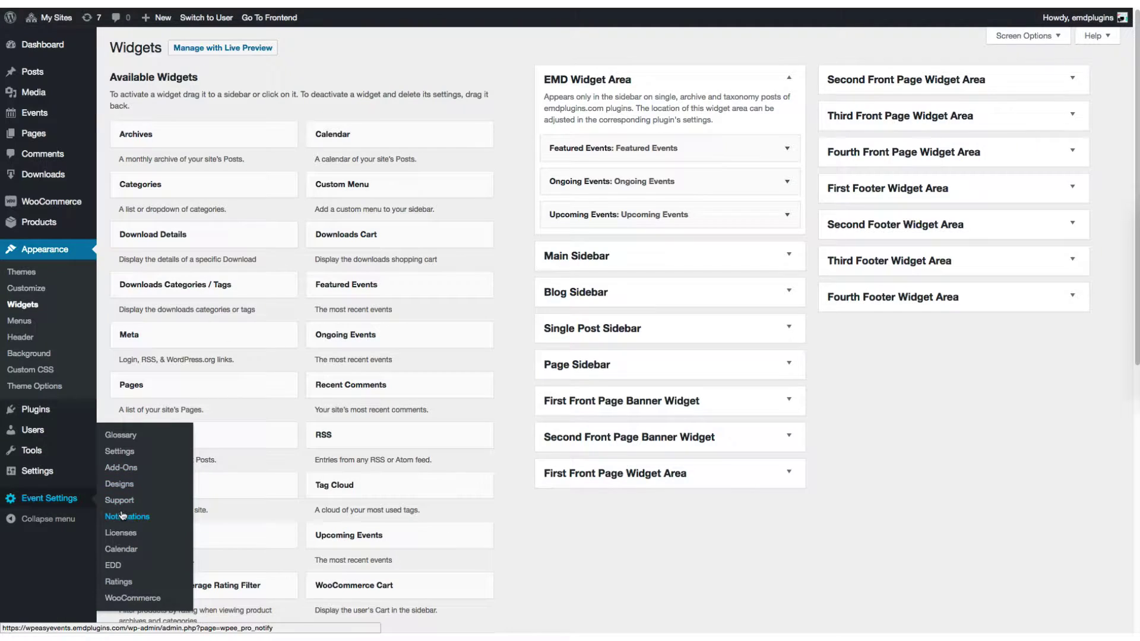
# Step: Set the Events single template to Left Sidebar, save, and reload the front-end event page
pyautogui.click(128, 453)
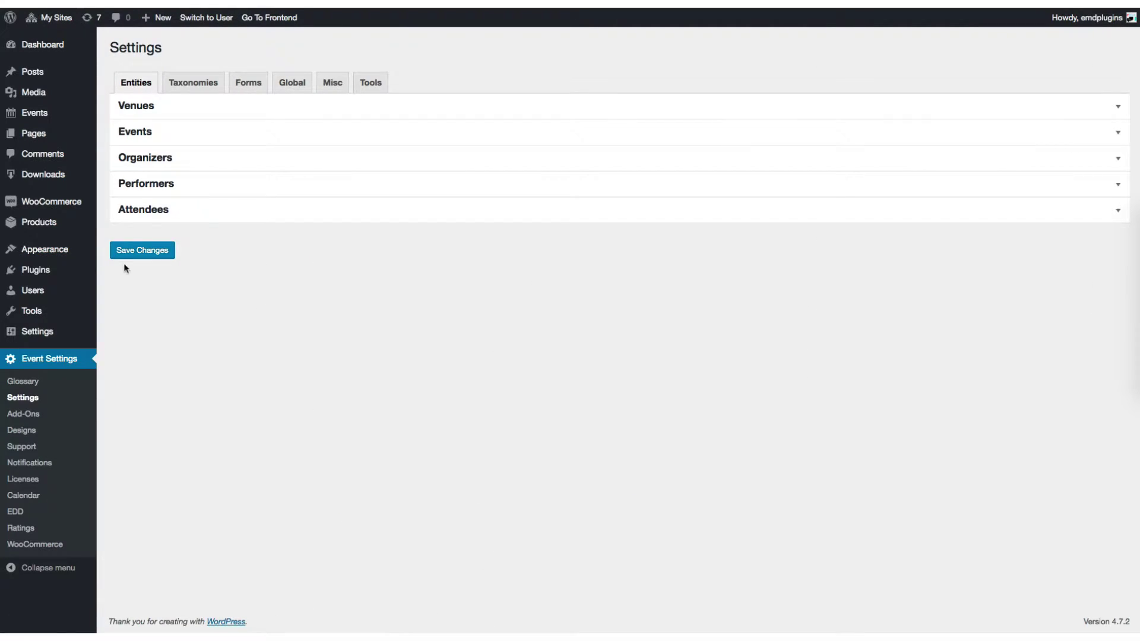
pyautogui.click(142, 132)
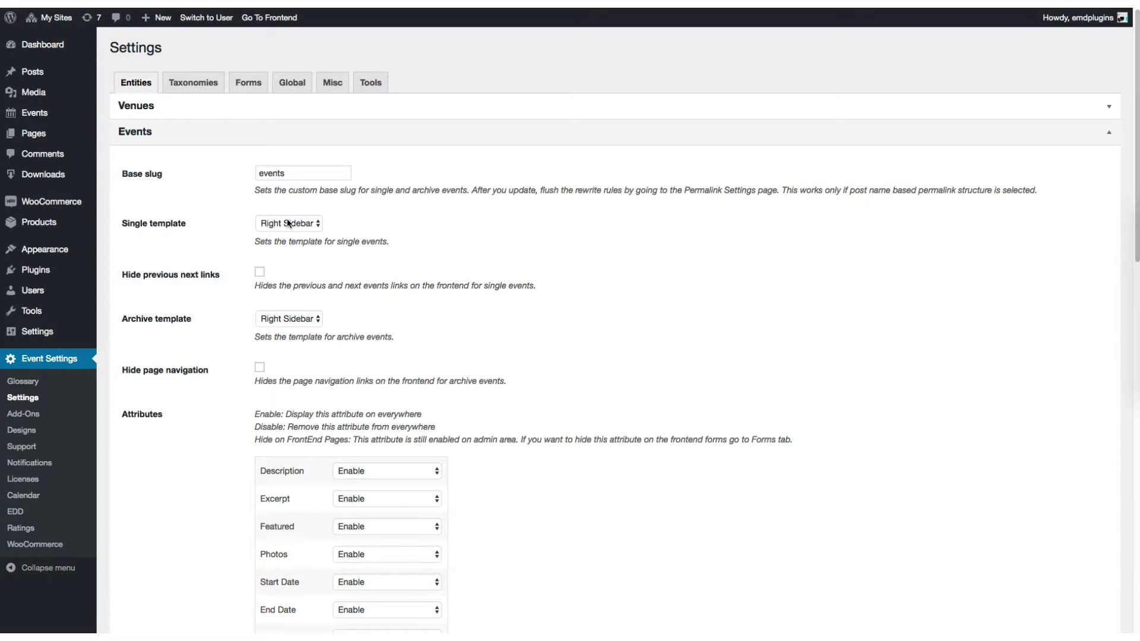
pyautogui.click(289, 224)
pyautogui.click(285, 234)
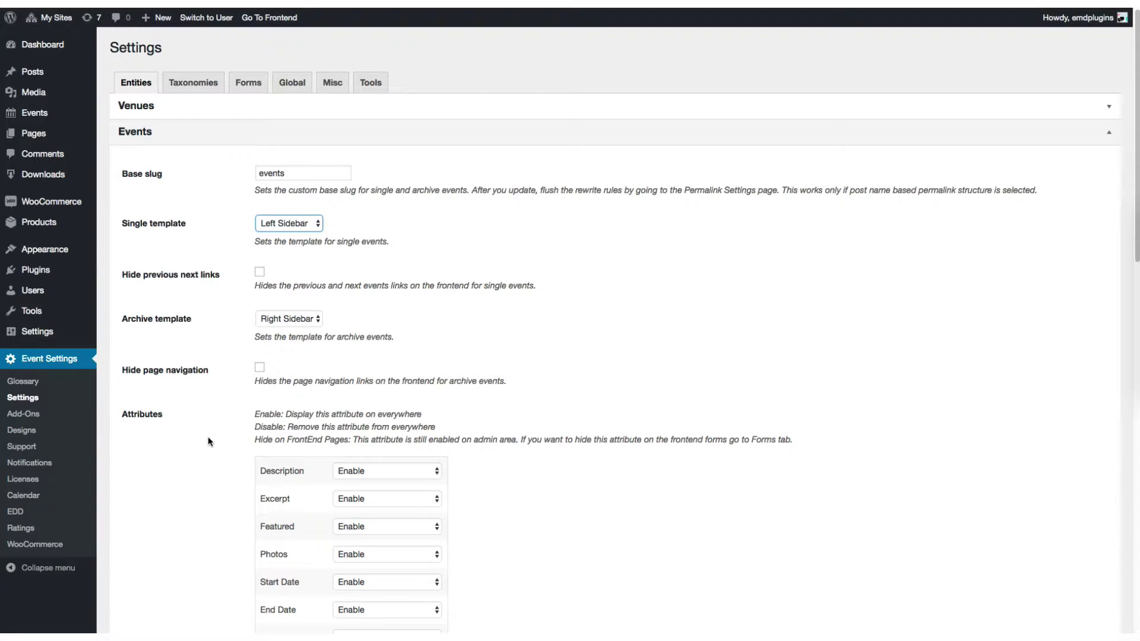
pyautogui.scroll(-15, 208, 440)
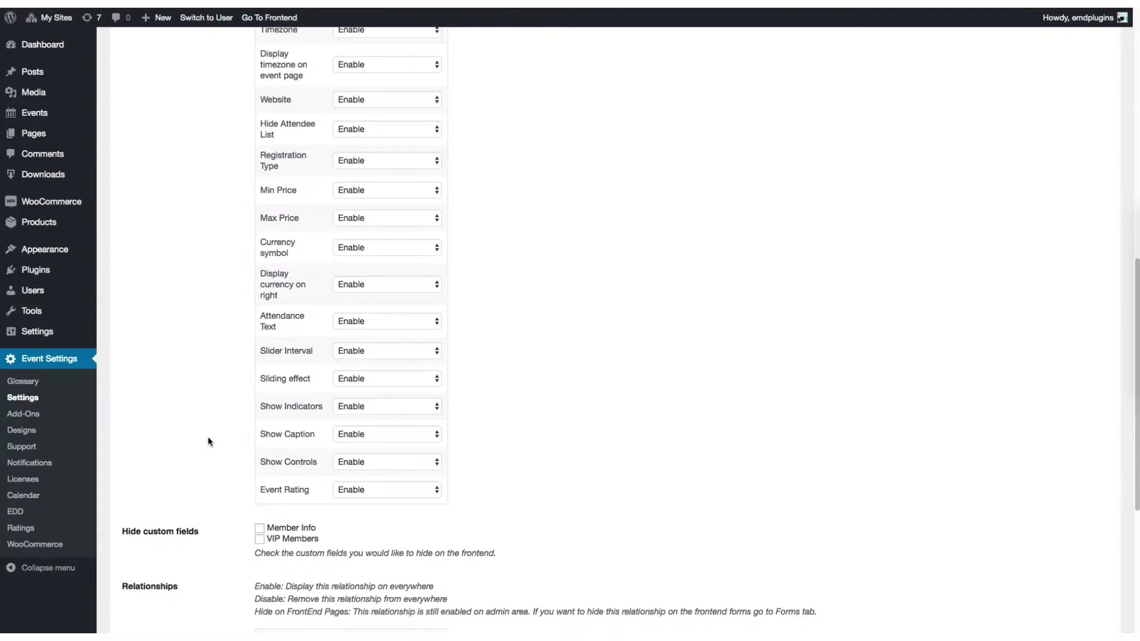
pyautogui.click(153, 569)
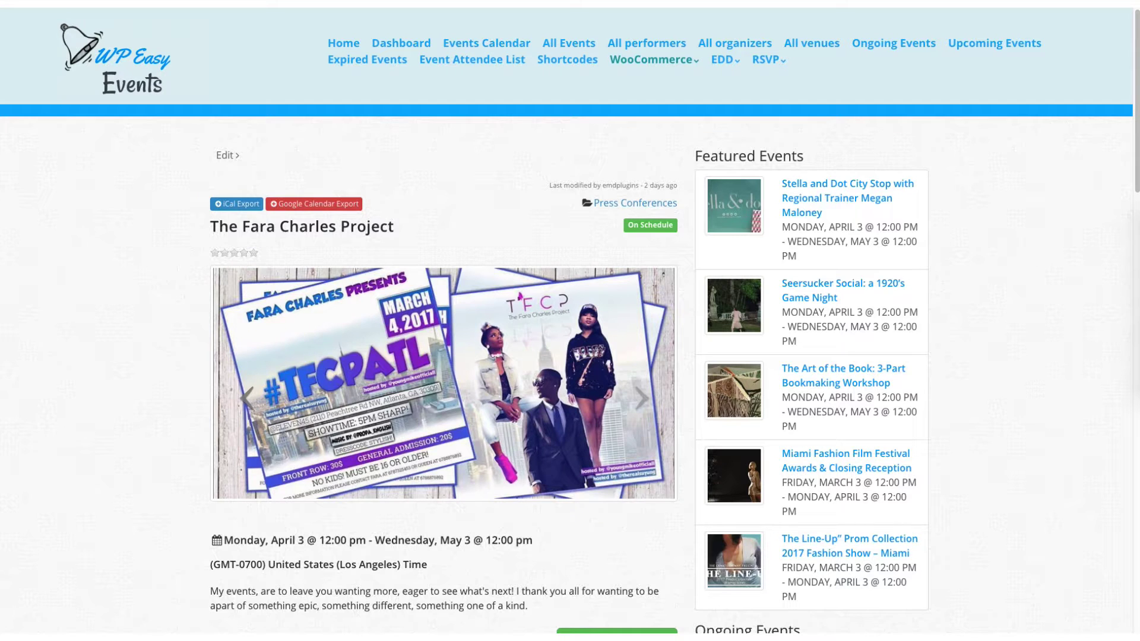
pyautogui.hotkey('ctrl', 'r')
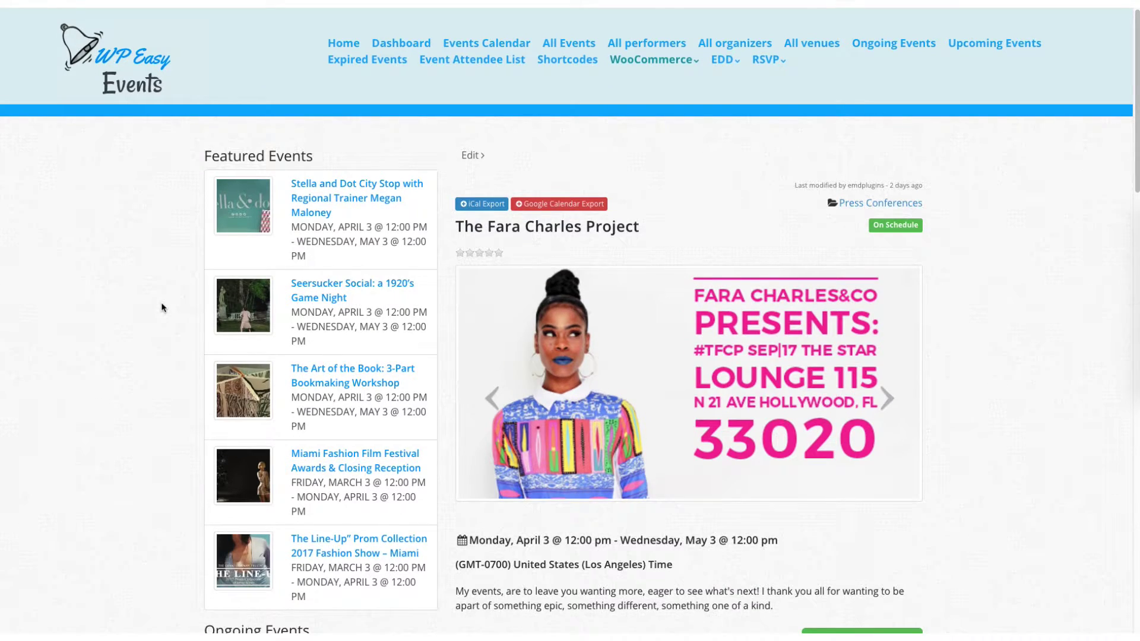
# Step: Scroll the event page to confirm the sidebar now appears on the left
pyautogui.scroll(-4, 162, 307)
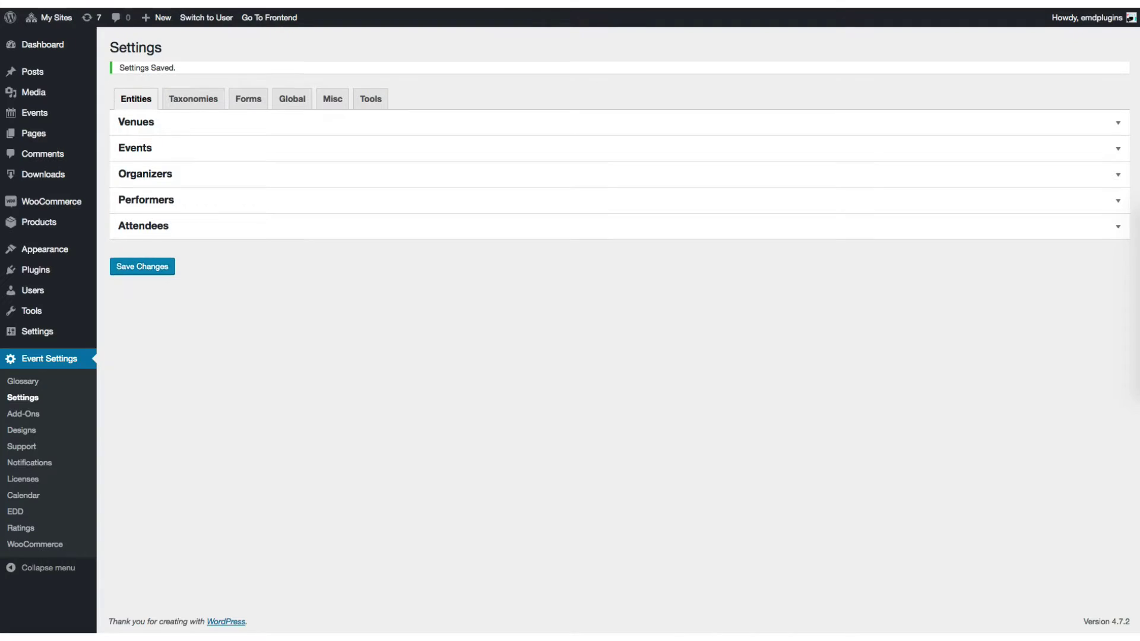
# Step: Change the Events single template to Full Width, save, and refresh the event page
pyautogui.click(178, 147)
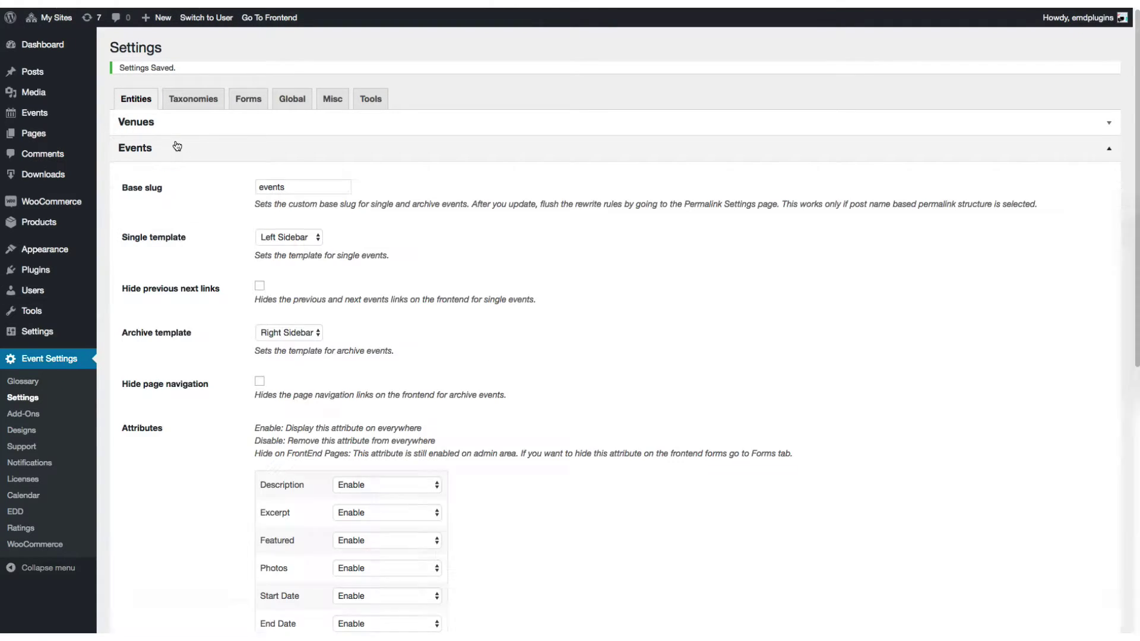
pyautogui.click(283, 240)
pyautogui.click(277, 258)
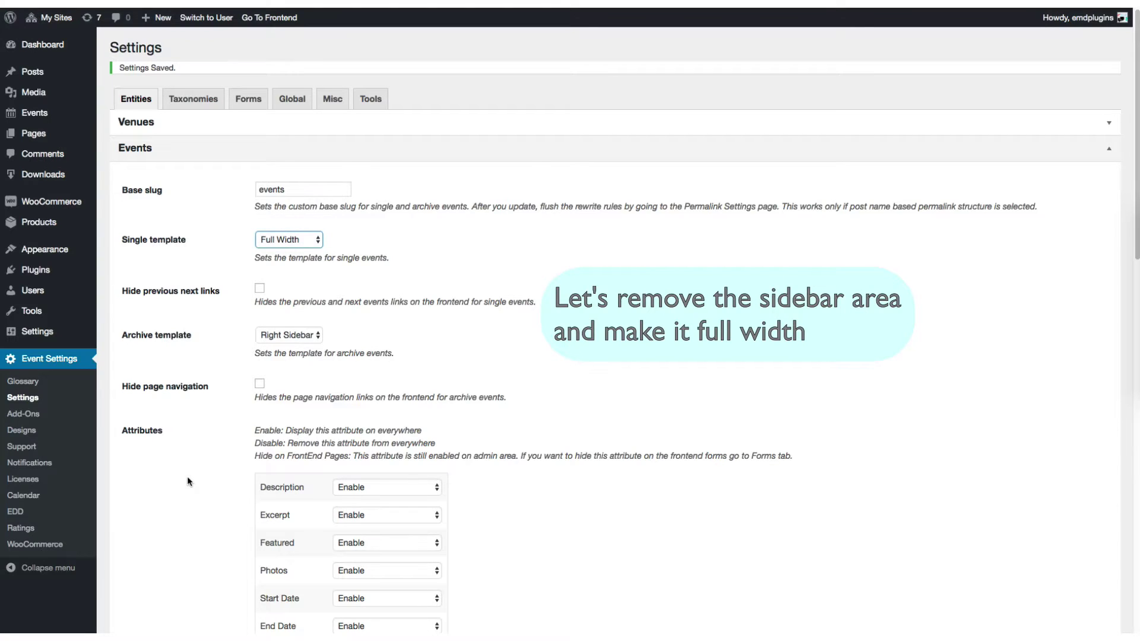
pyautogui.scroll(-15, 189, 477)
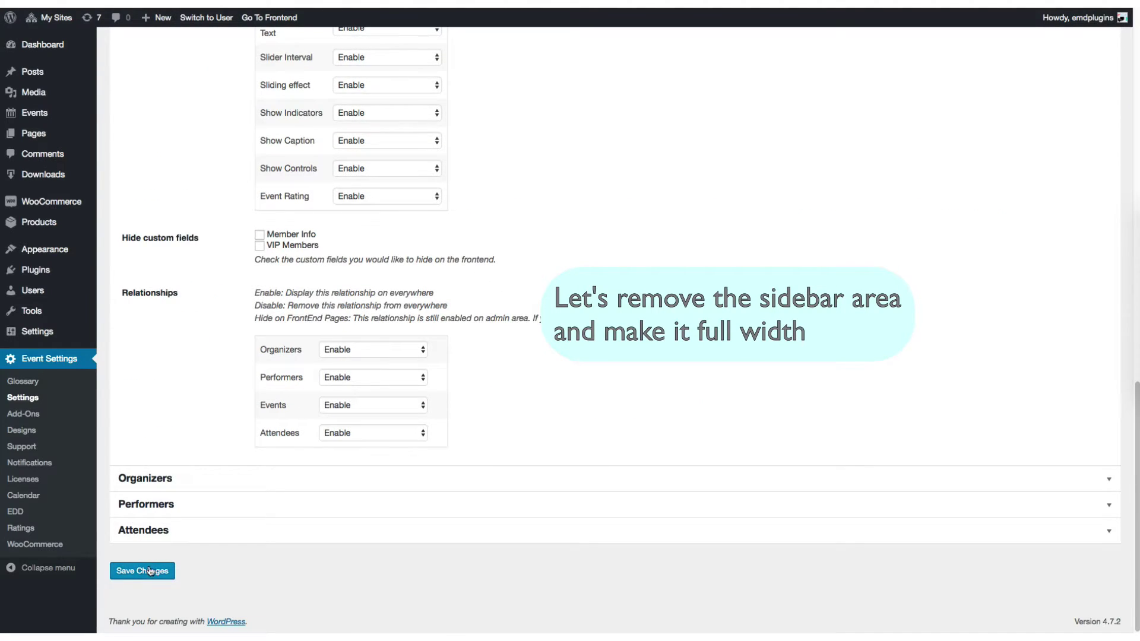
pyautogui.click(155, 570)
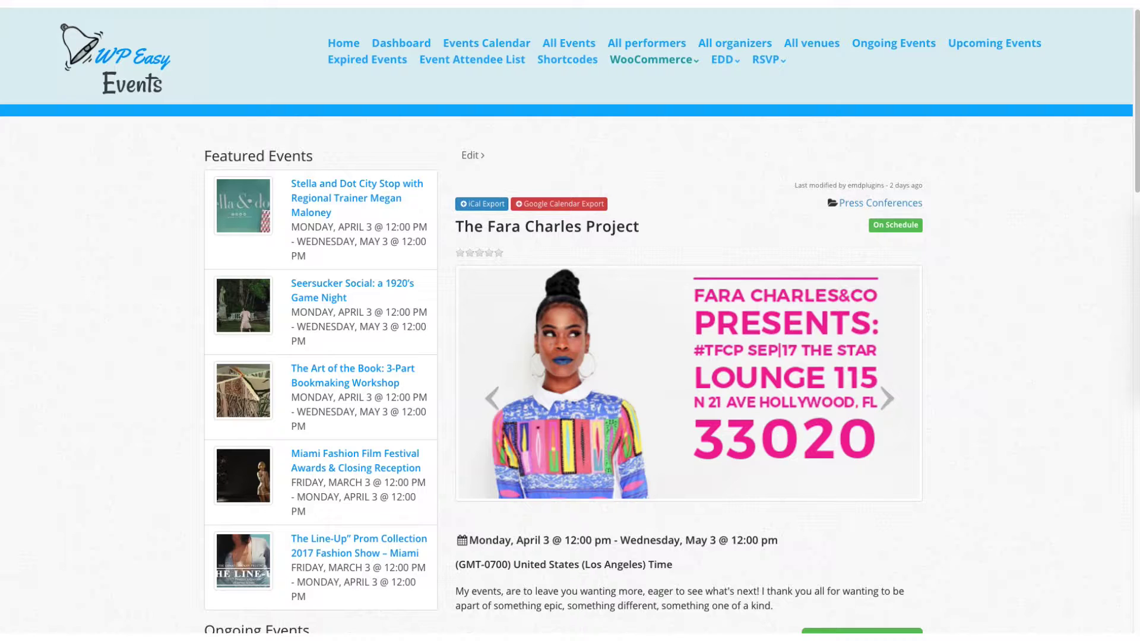
pyautogui.press('super+r')
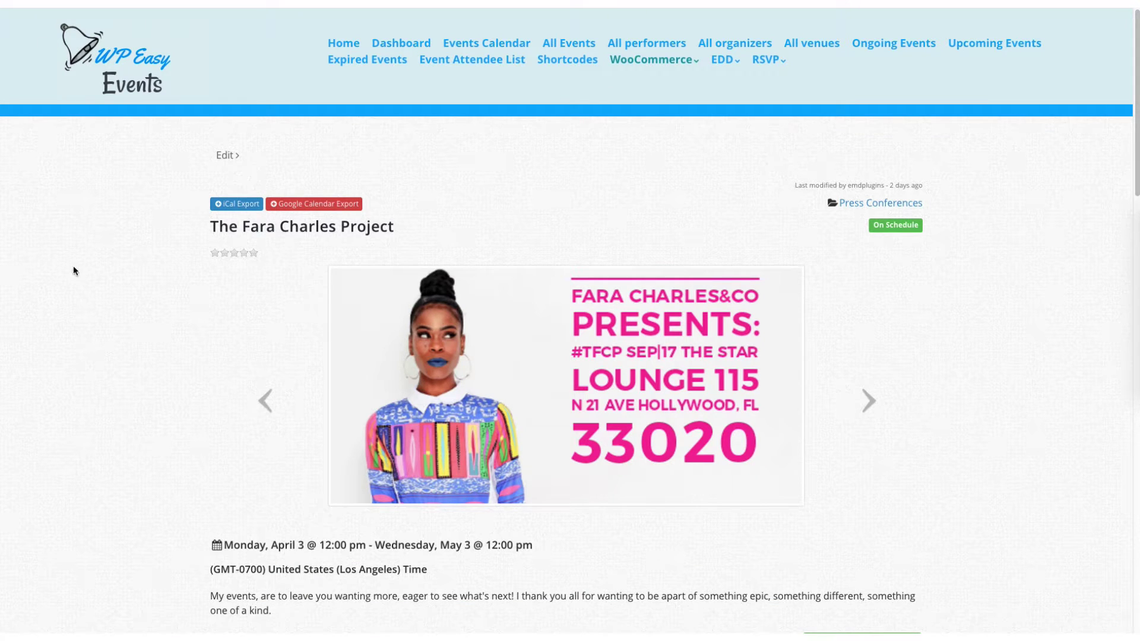
# Step: Browse the full-width event page, stepping the image slider back, and note Performers still listed
pyautogui.scroll(-5, 73, 271)
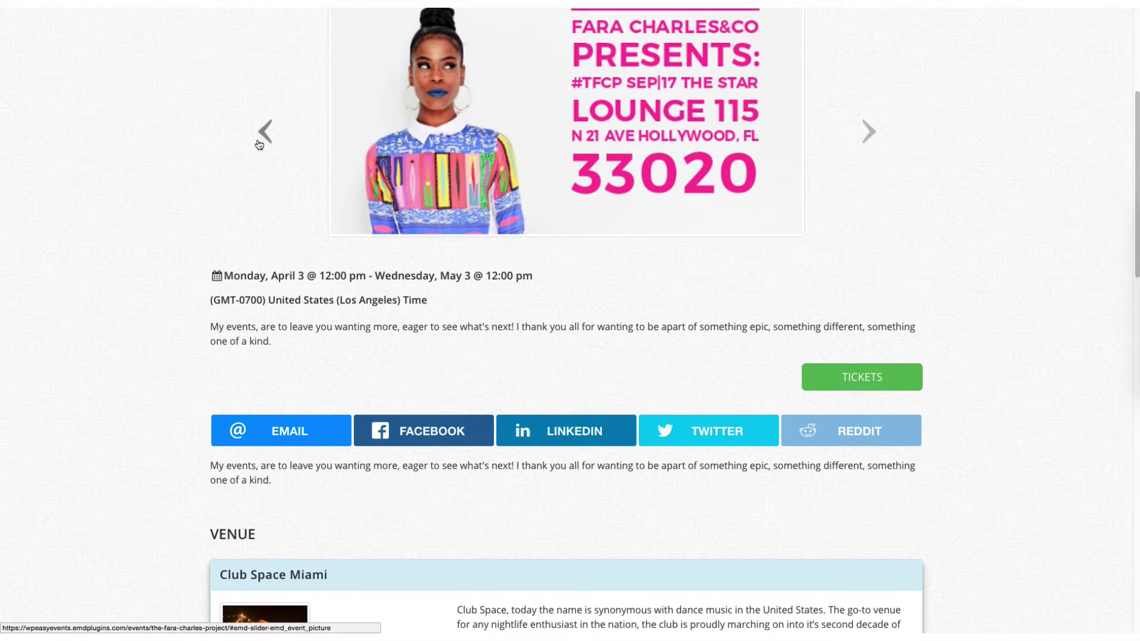
pyautogui.click(259, 144)
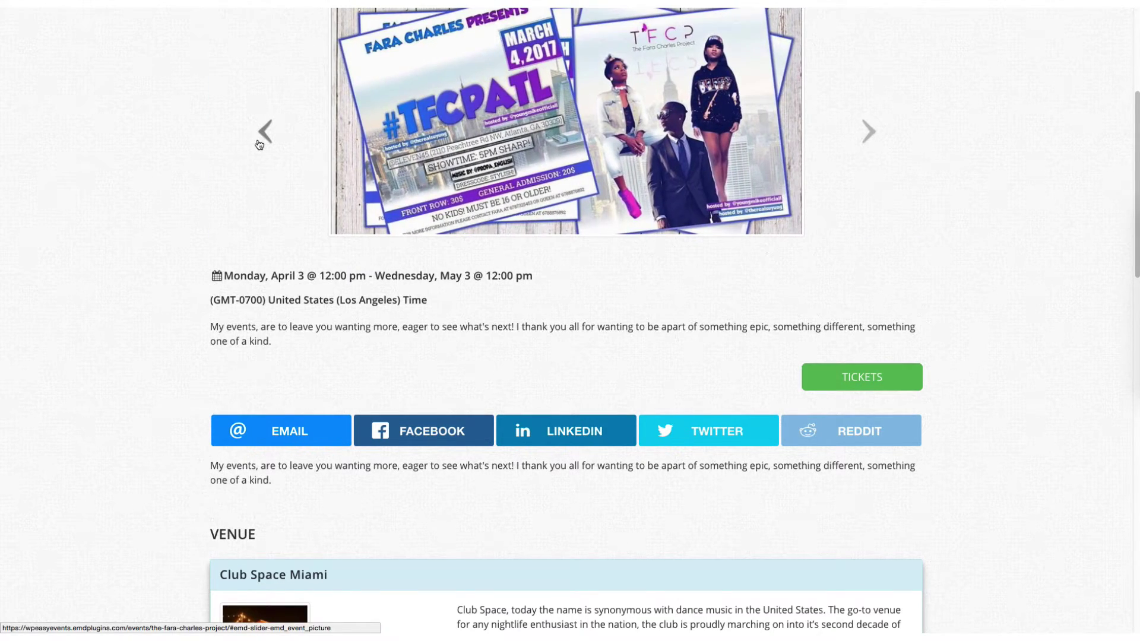
pyautogui.scroll(-10, 259, 143)
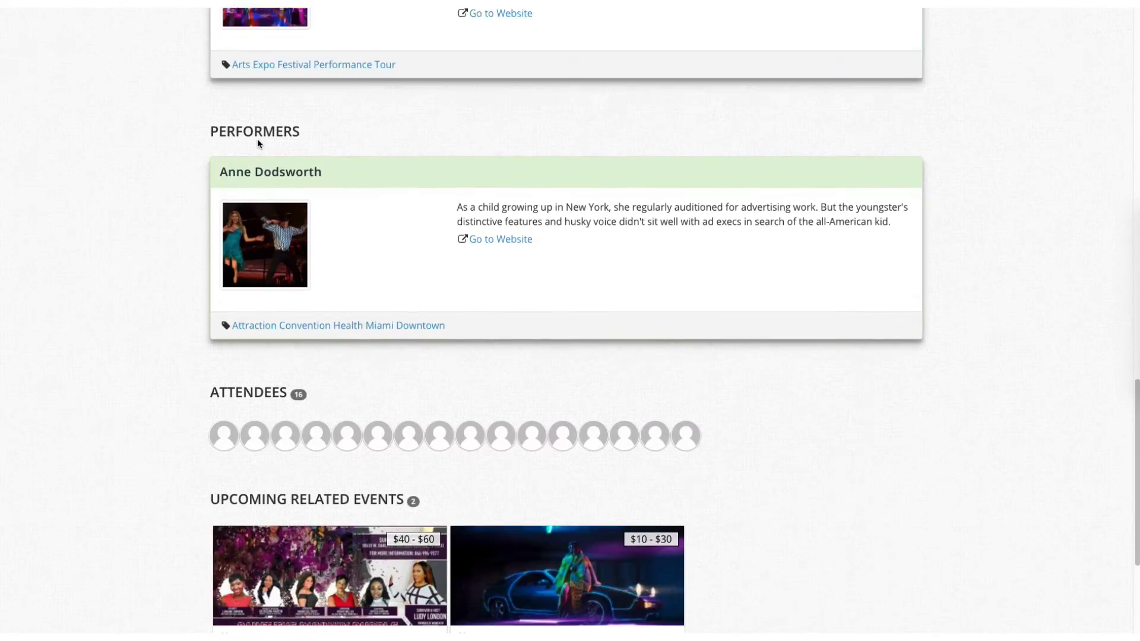
pyautogui.scroll(-4, 258, 143)
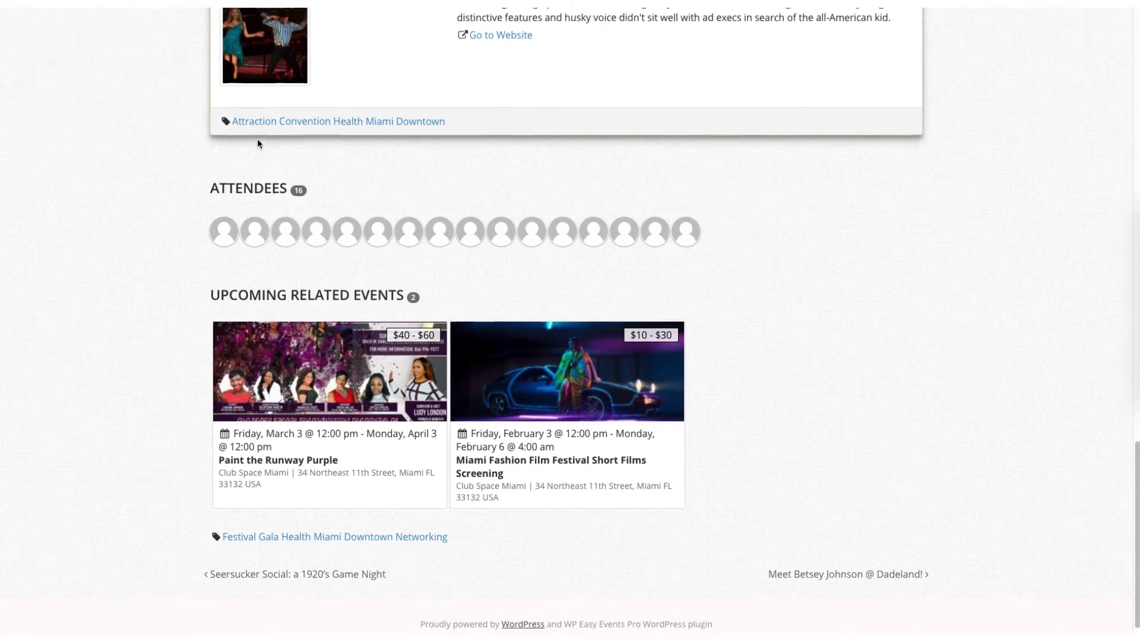
pyautogui.scroll(15, 257, 144)
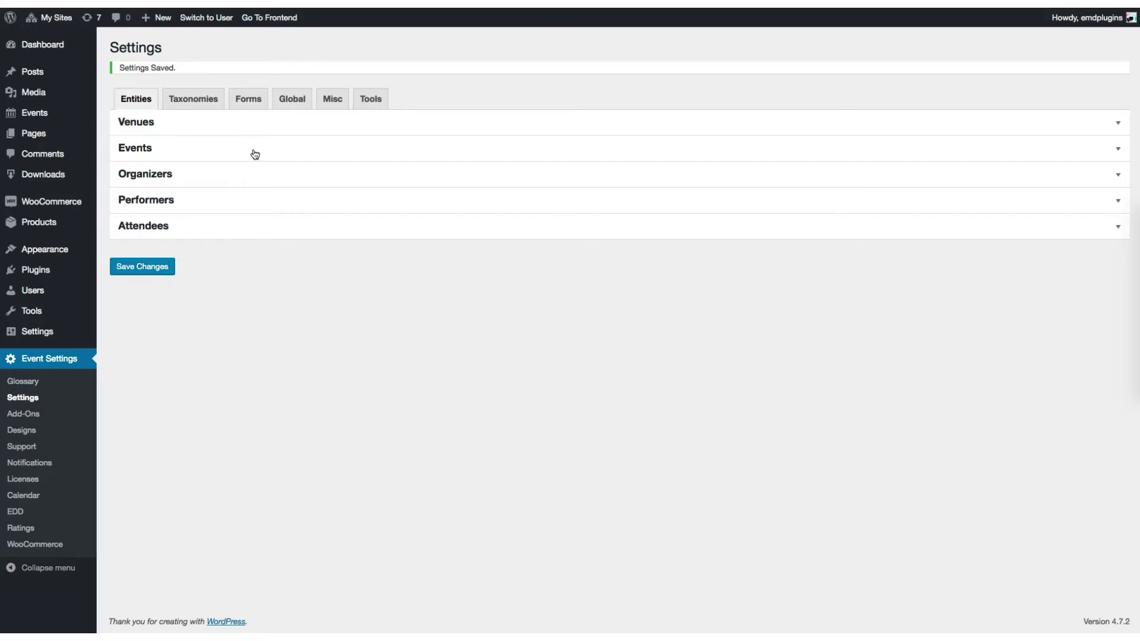
# Step: Under Events → Relationships, switch Performers to 'Hide on FrontEnd Pages' and save the settings
pyautogui.click(144, 145)
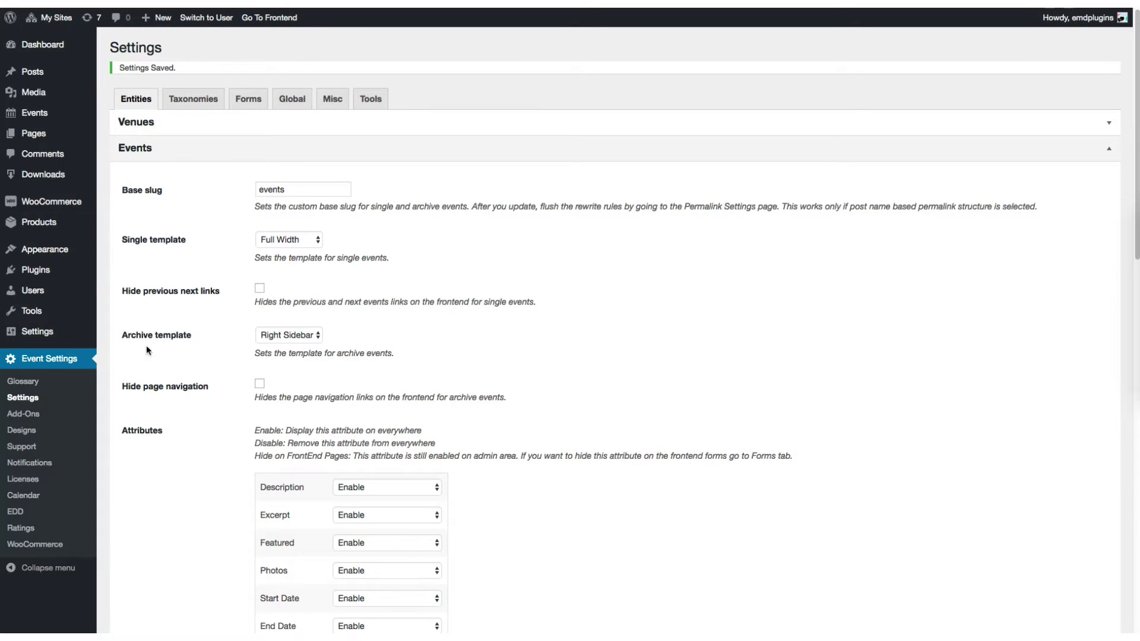
pyautogui.scroll(-6, 144, 361)
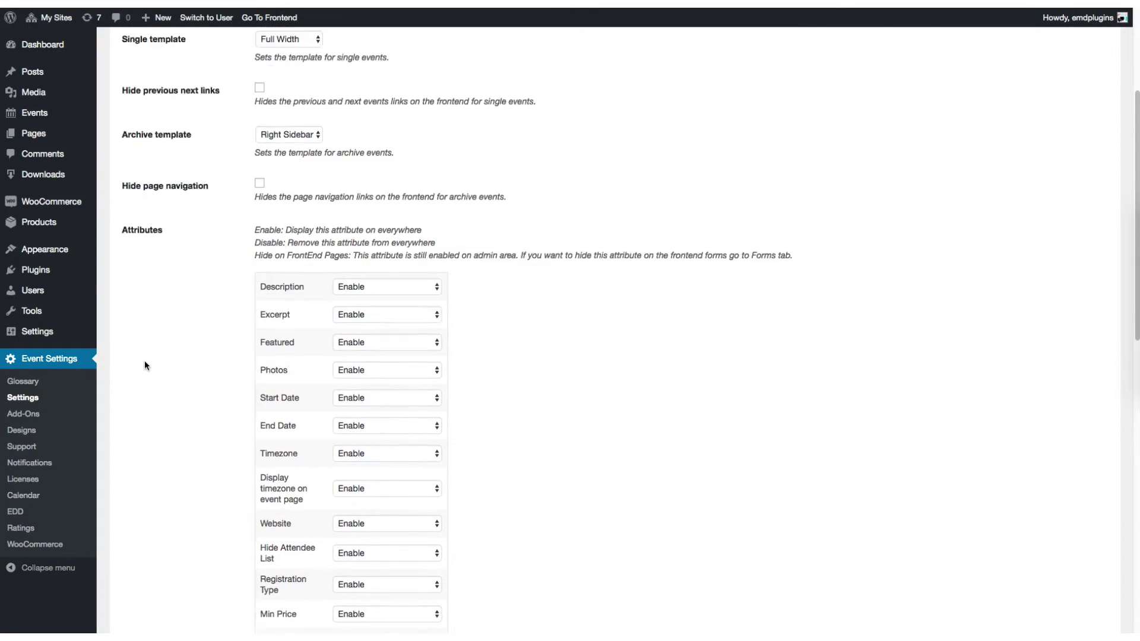
pyautogui.scroll(-1, 144, 364)
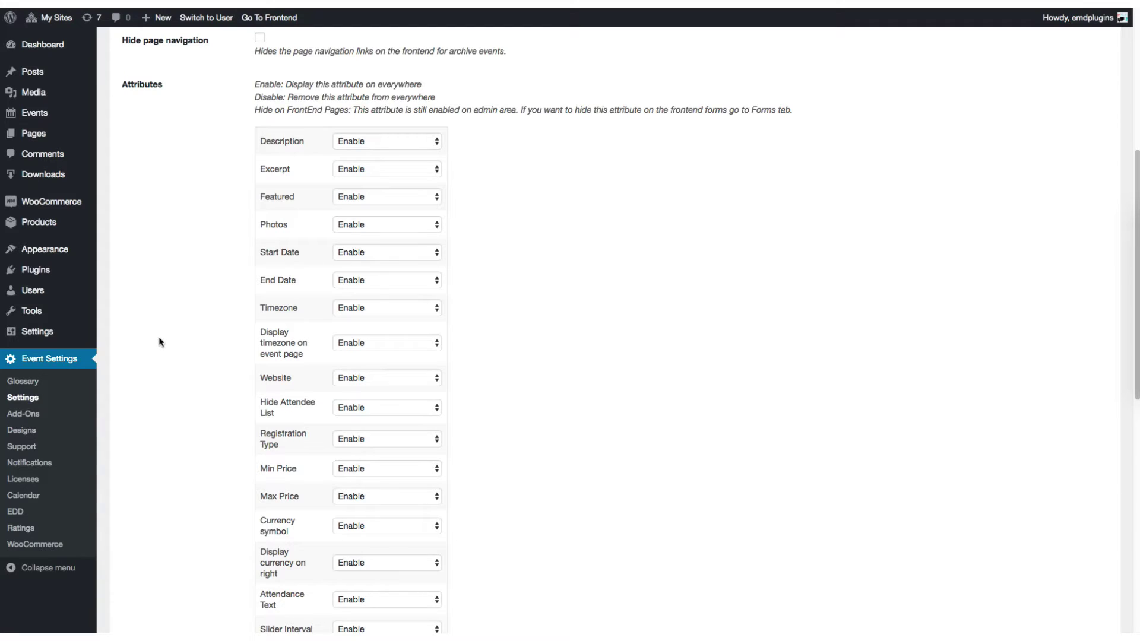
pyautogui.scroll(-5, 159, 342)
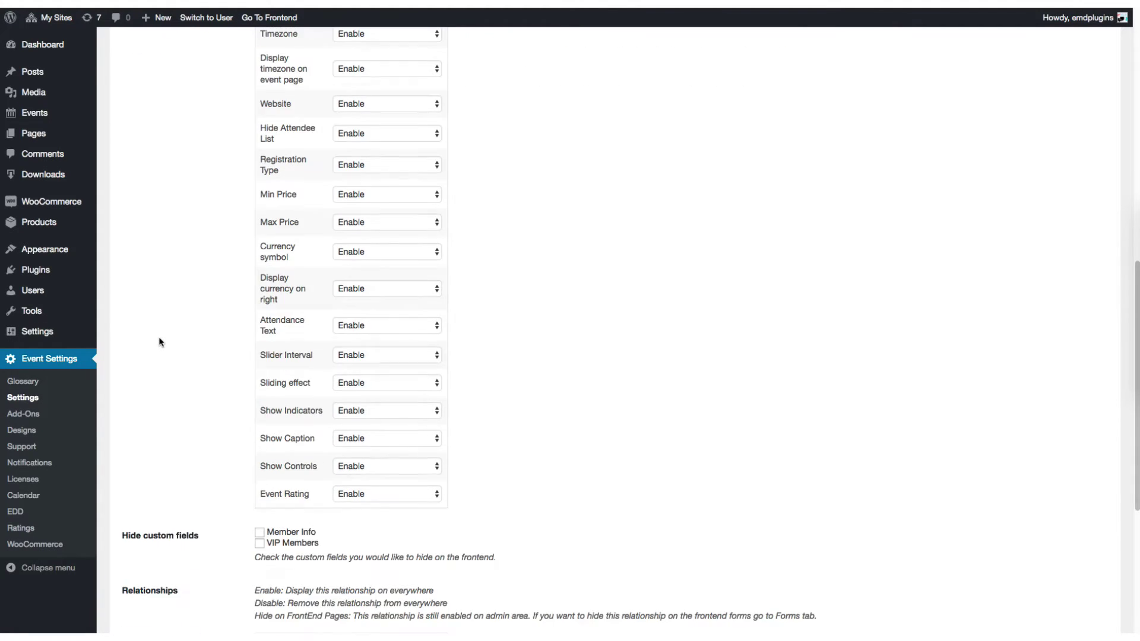
pyautogui.scroll(-5, 159, 342)
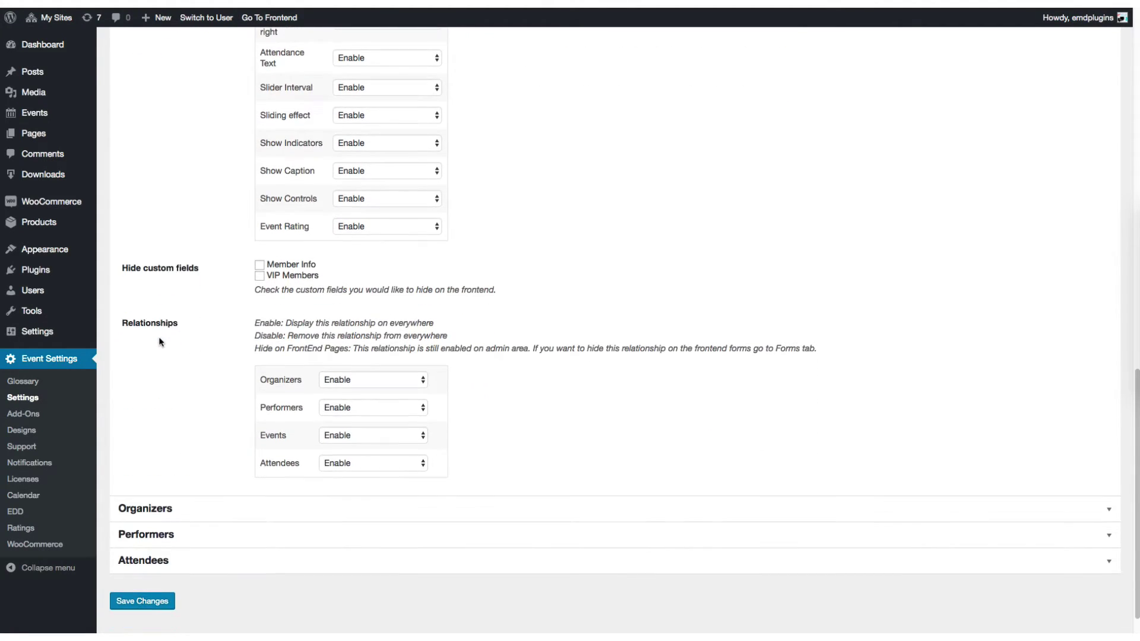
pyautogui.click(343, 408)
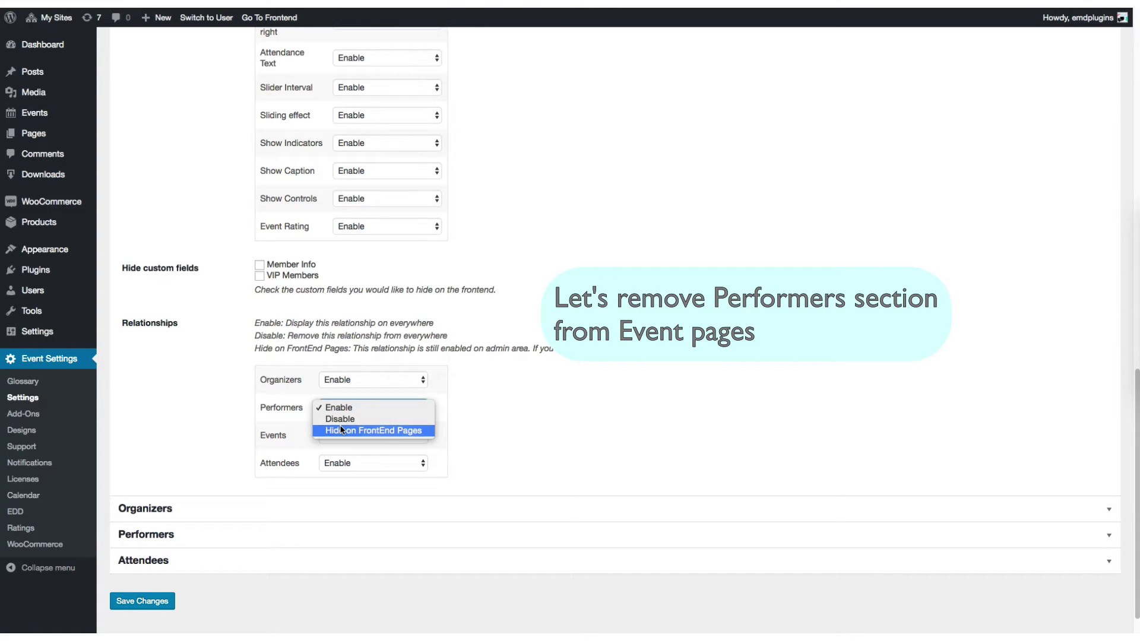
pyautogui.click(345, 431)
pyautogui.click(154, 602)
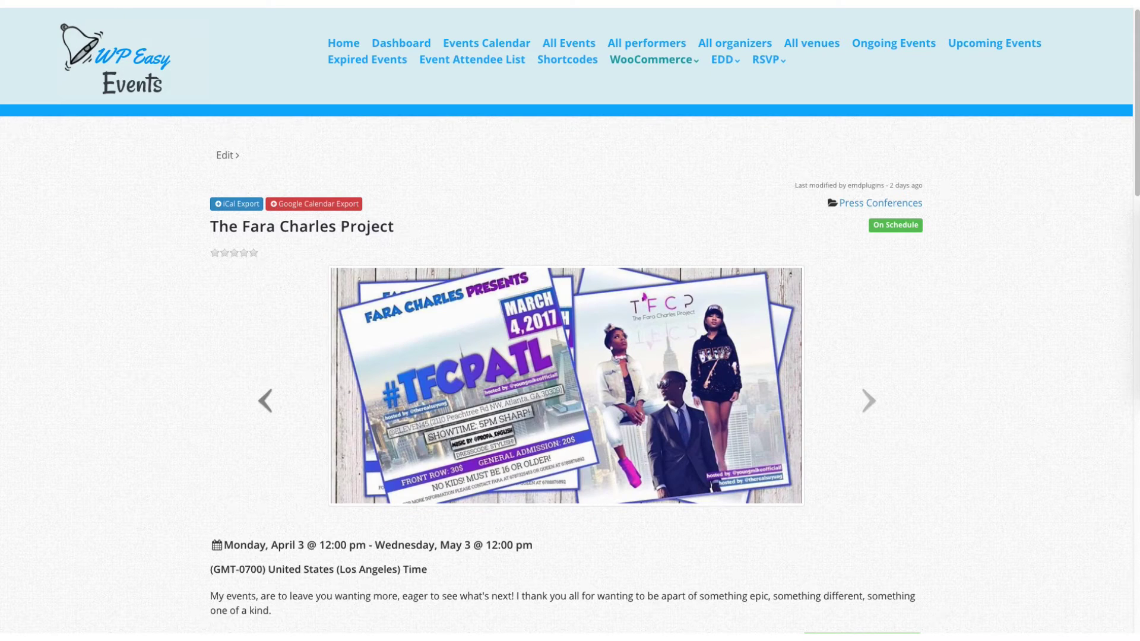
# Step: Reload the event page and check that Attendees now sit directly below Organizers
pyautogui.scroll(-14, 87, 391)
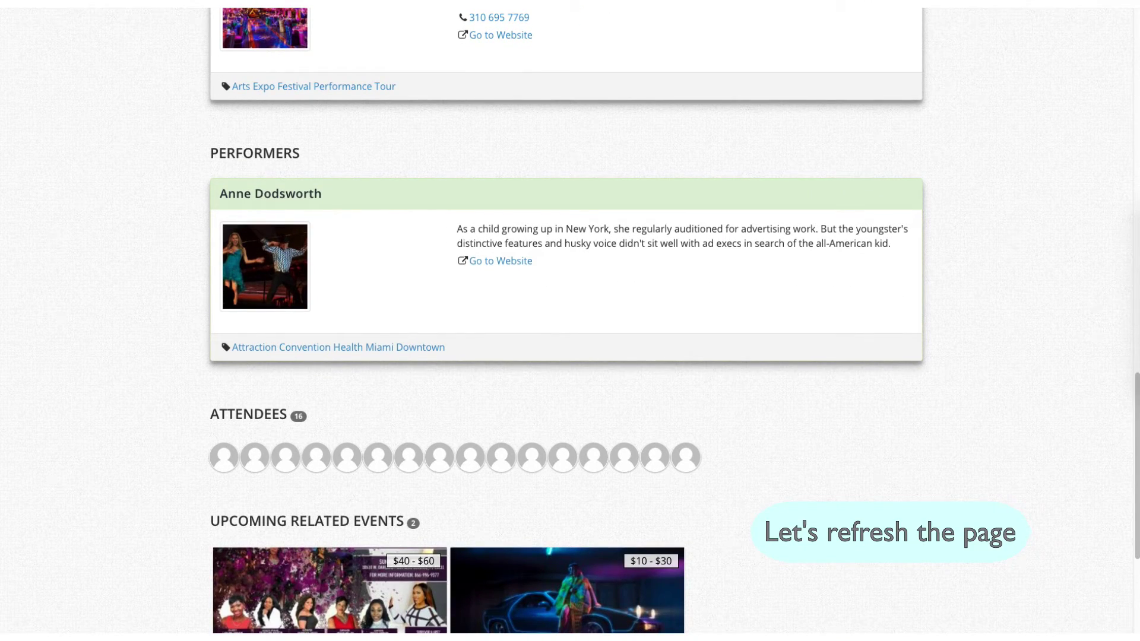
pyautogui.press('super+r')
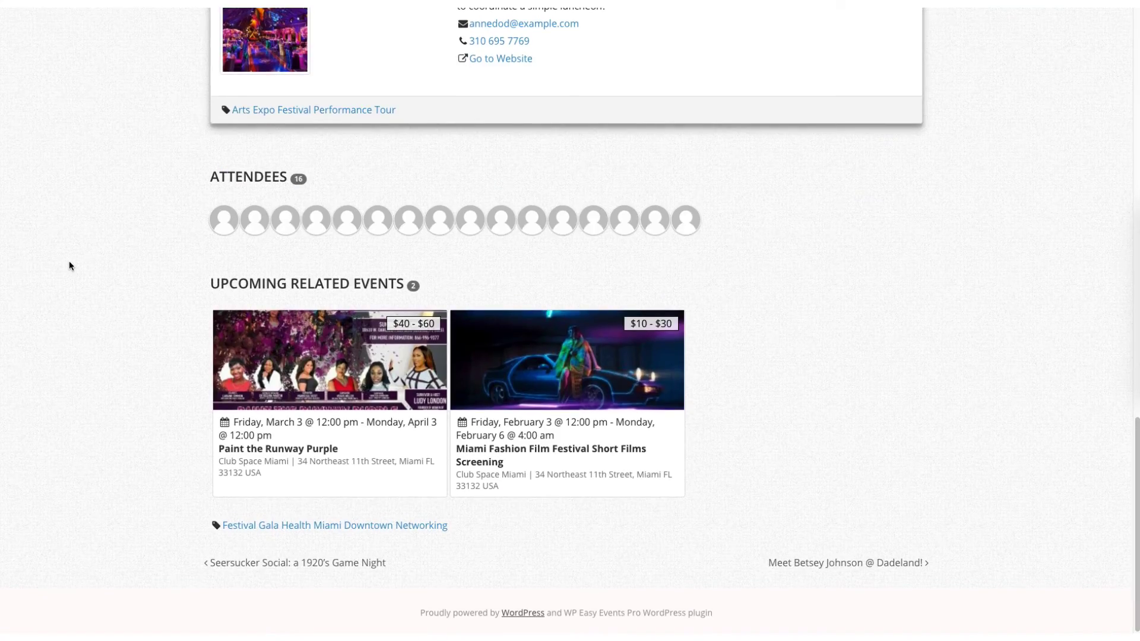
pyautogui.scroll(3, 69, 265)
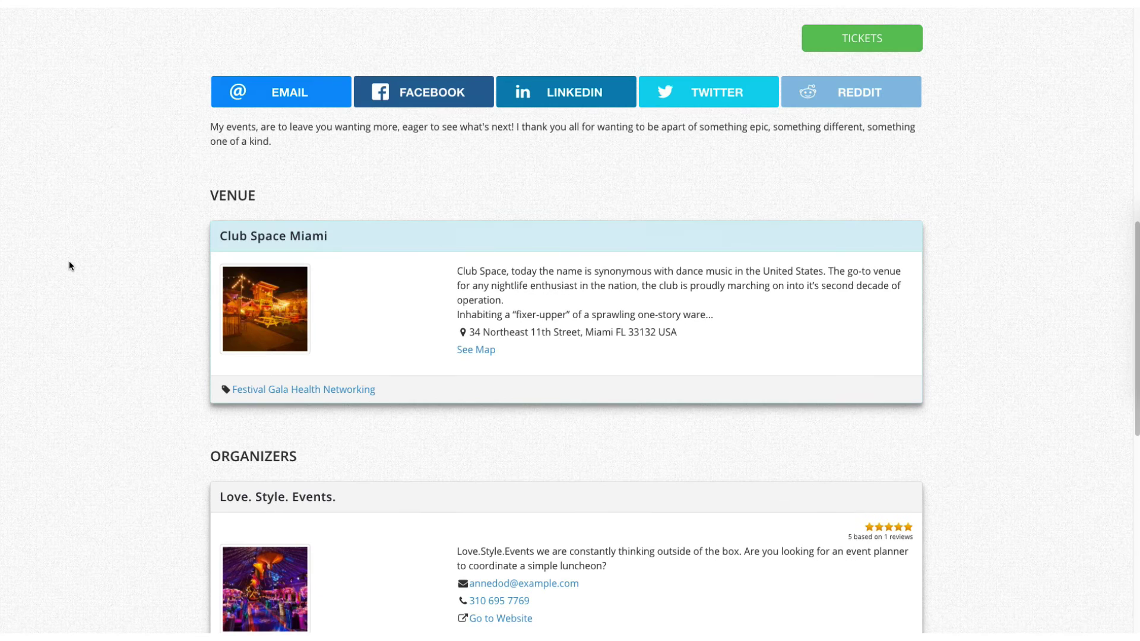